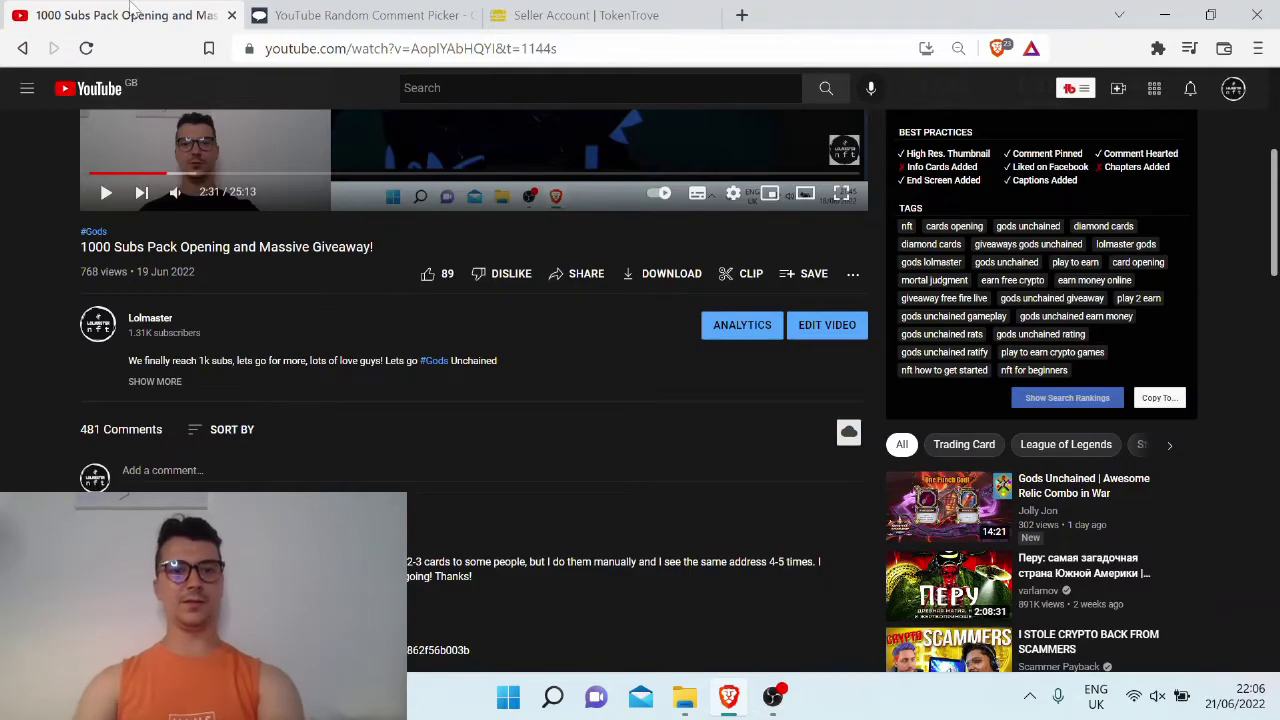
Scroll down through the giveaway video's comments and back up
scroll(492, 405, "down", 3)
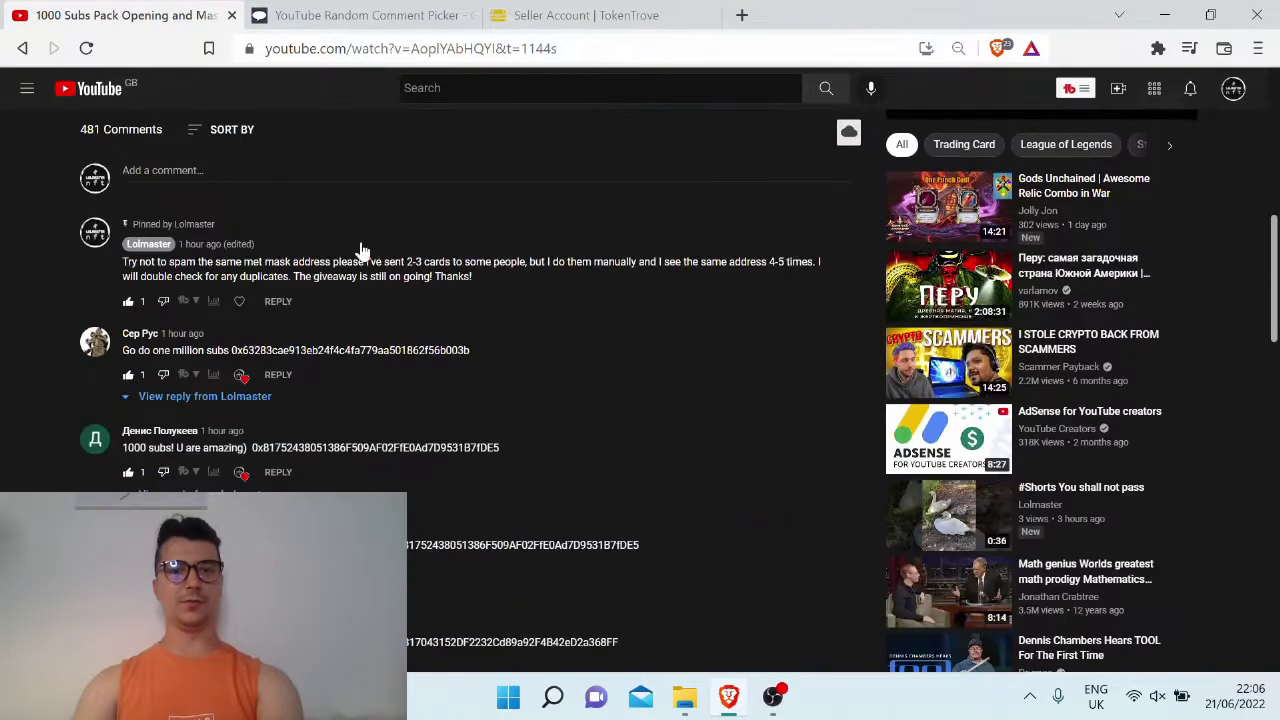
scroll(360, 248, "up", 3)
Look over the Random Comment Picker's raffle options, then return to the giveaway video
left_click(410, 15)
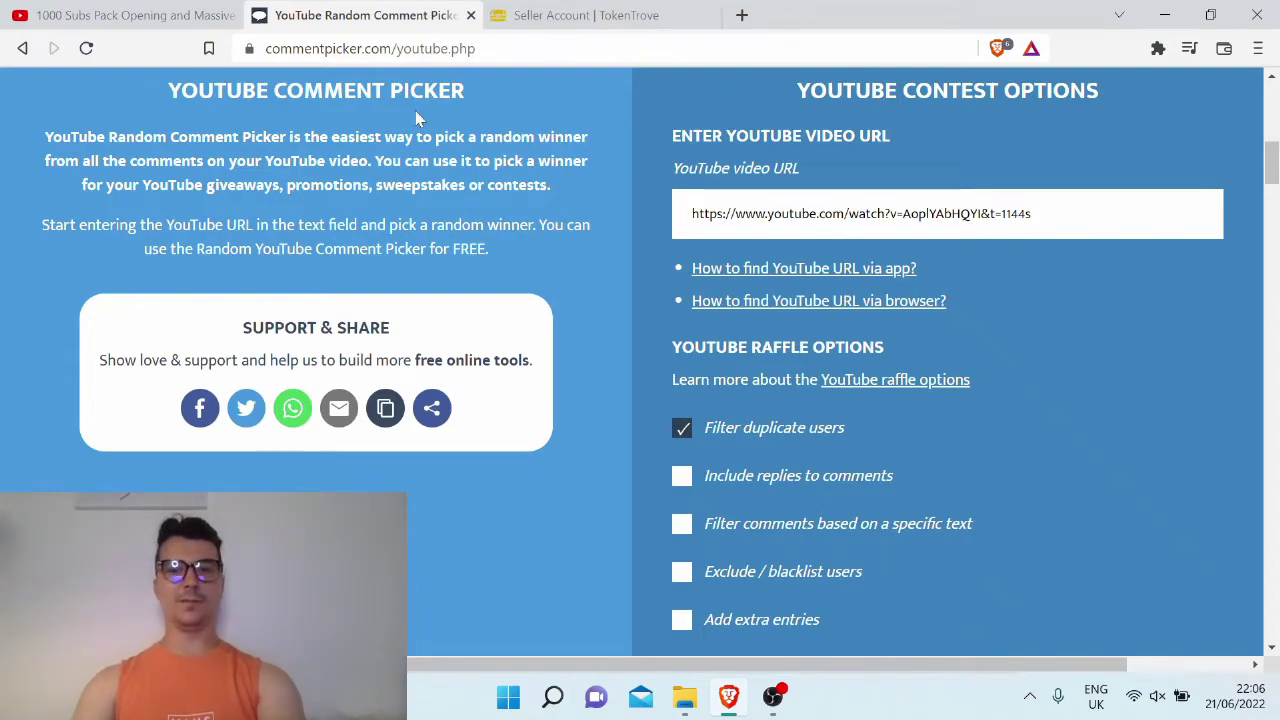
scroll(508, 212, "down", 5)
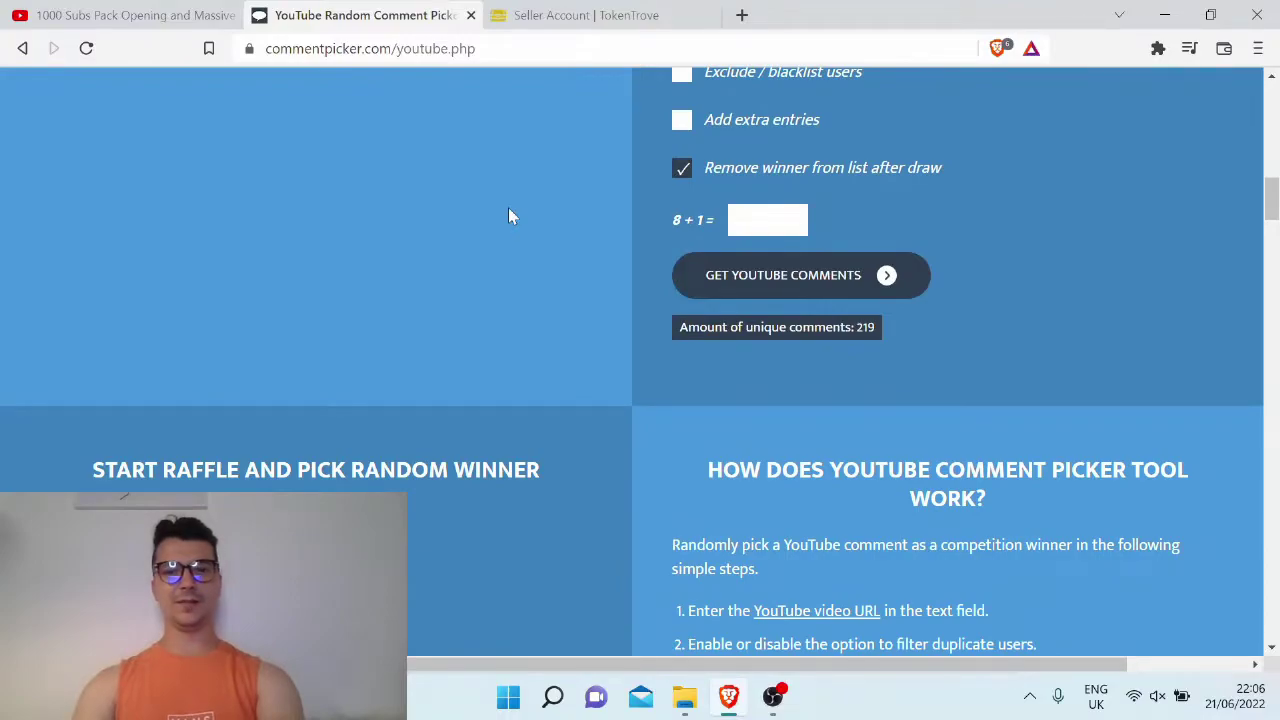
scroll(508, 216, "up", 1)
scroll(508, 216, "up", 3)
scroll(508, 216, "down", 3)
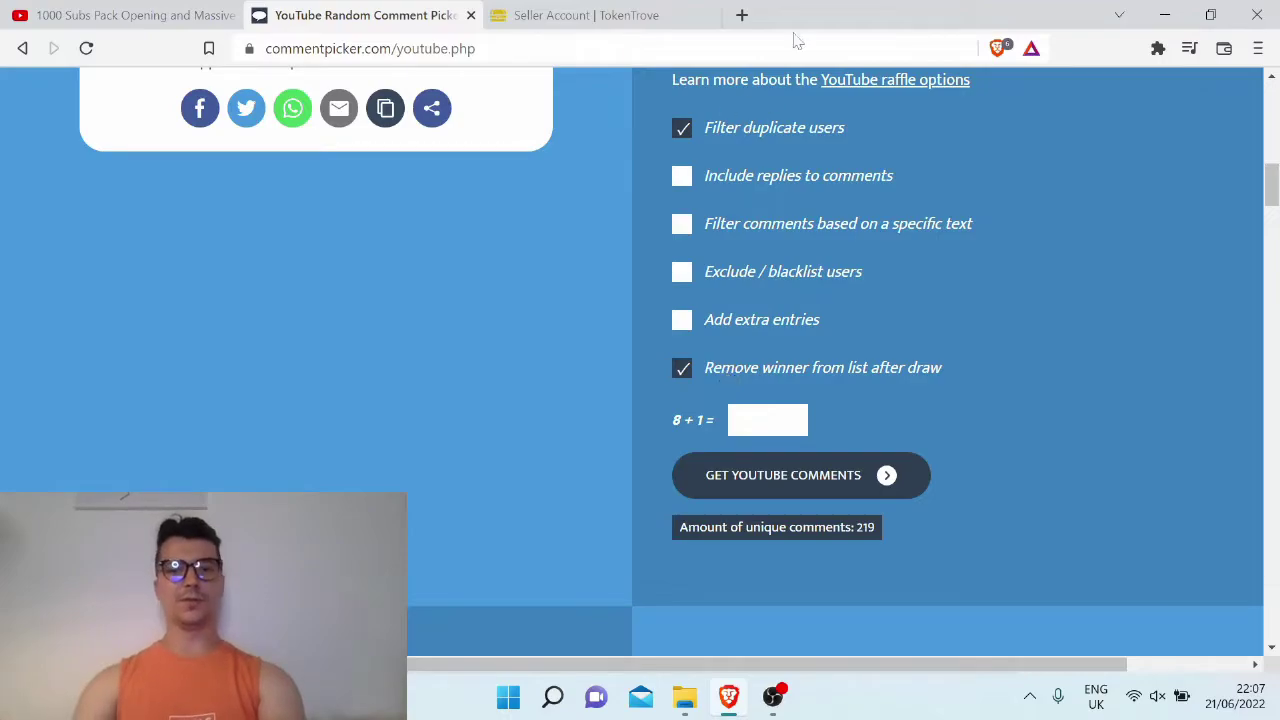
scroll(508, 271, "down", 4)
scroll(508, 271, "up", 4)
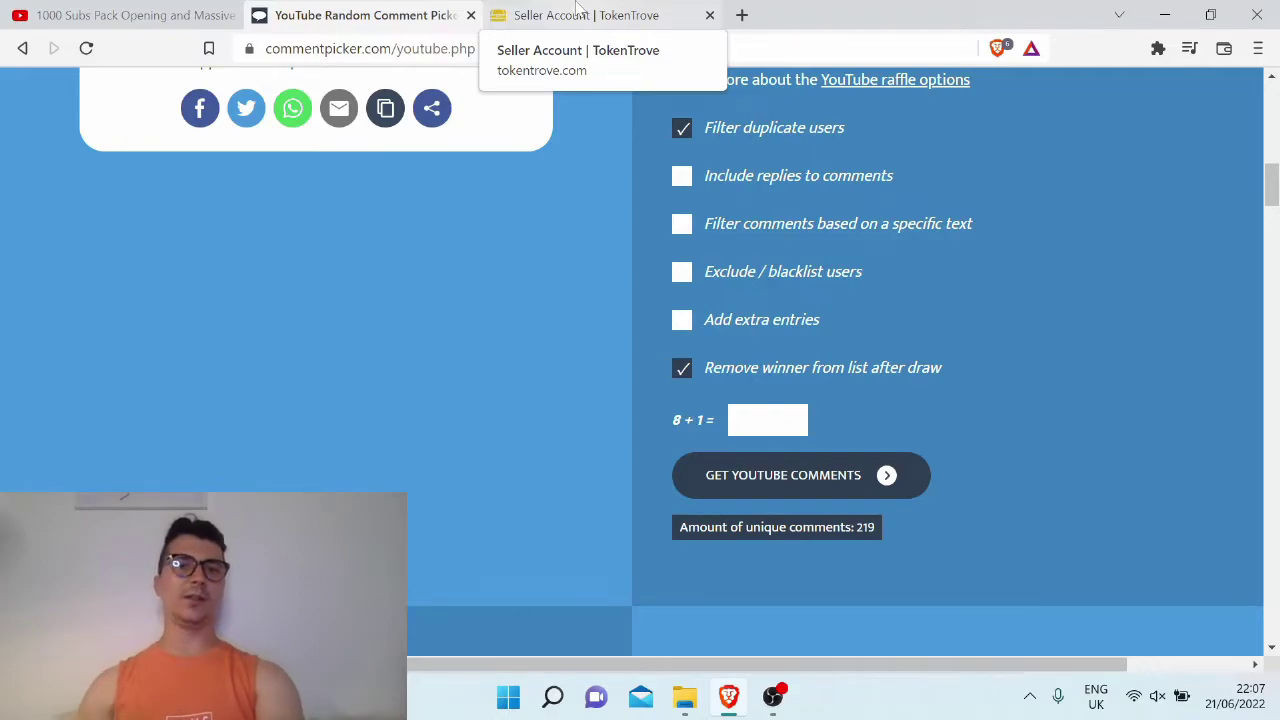
left_click(180, 14)
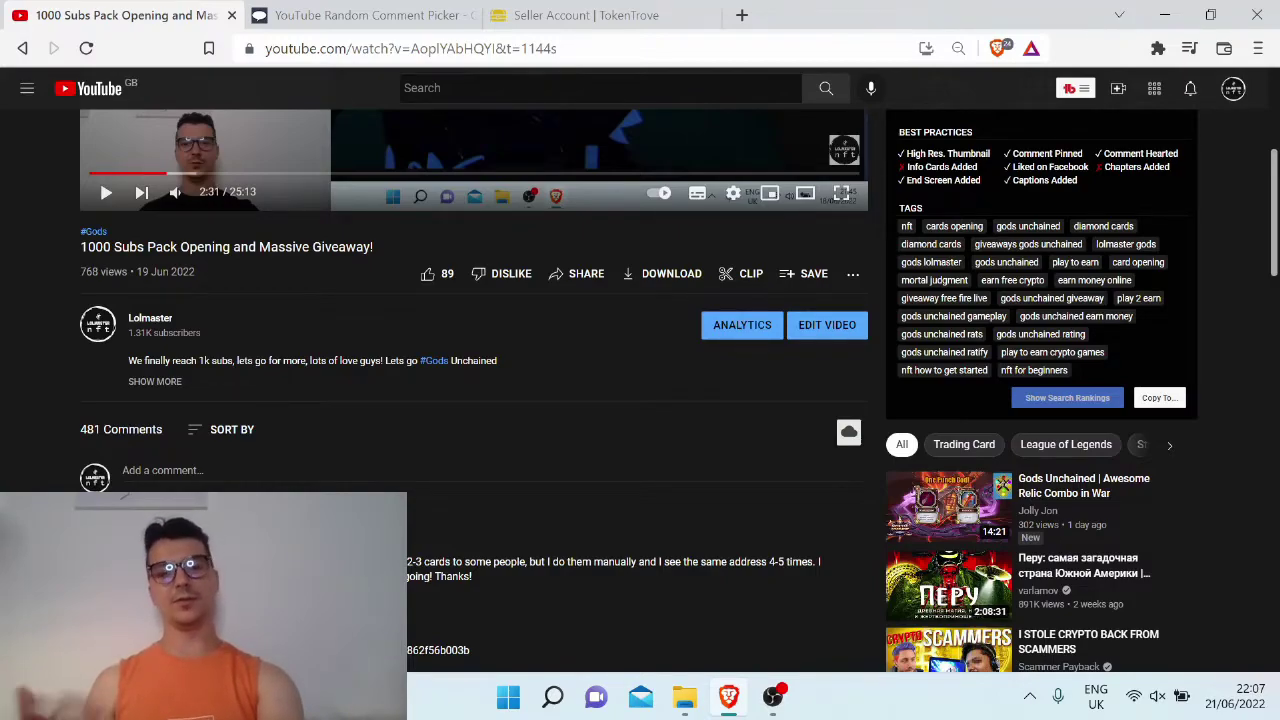
Switch to the TokenTrove Gods Unchained card collection, valued at $299.88
left_click(590, 12)
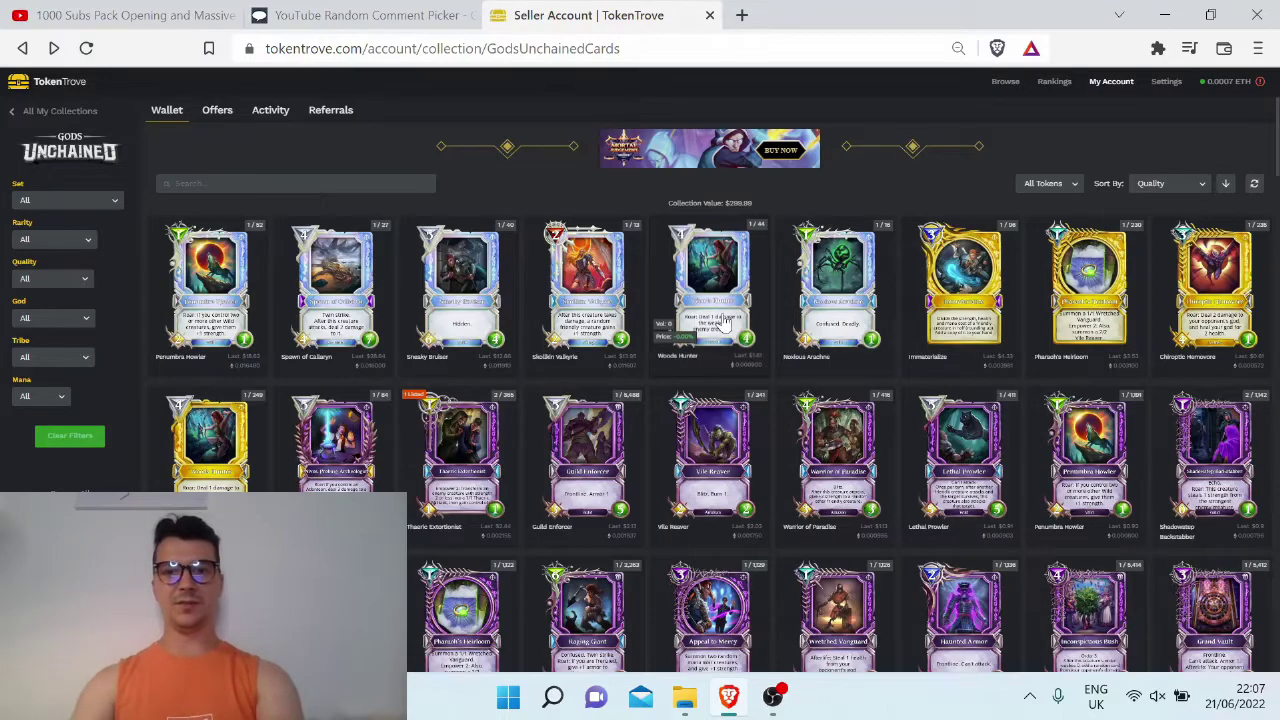
left_click(723, 315)
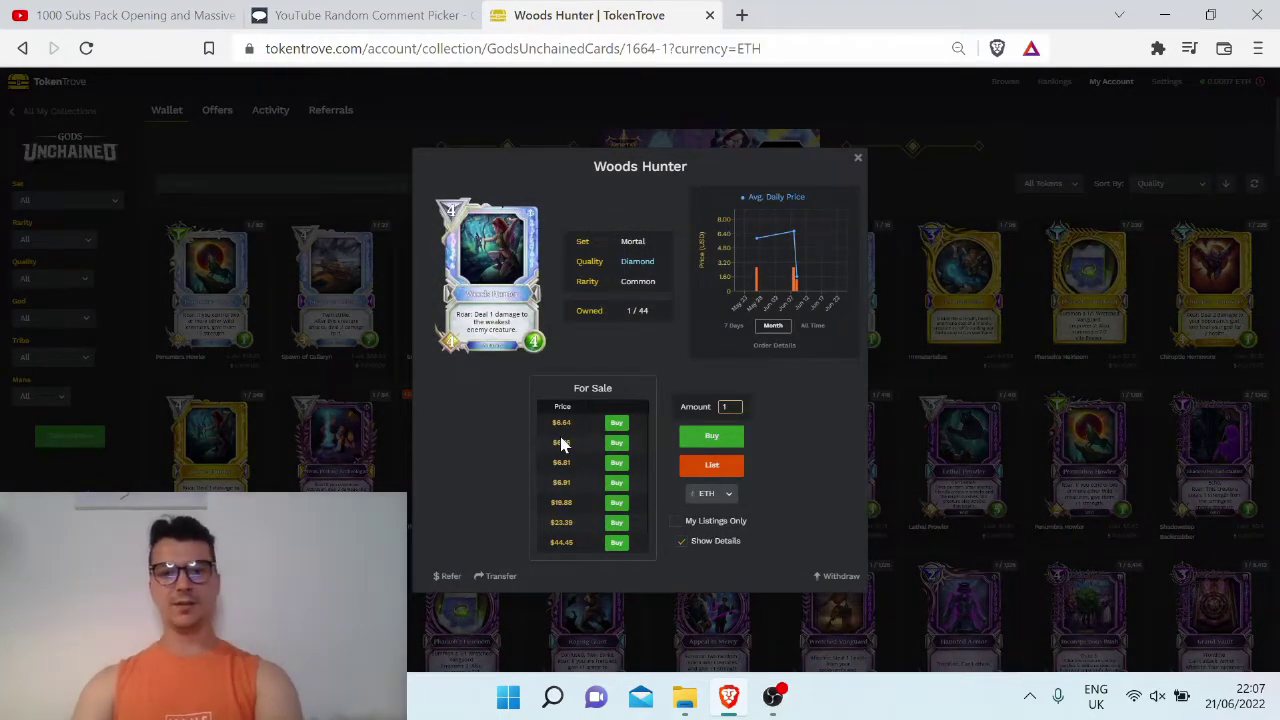
mouse_move(791, 278)
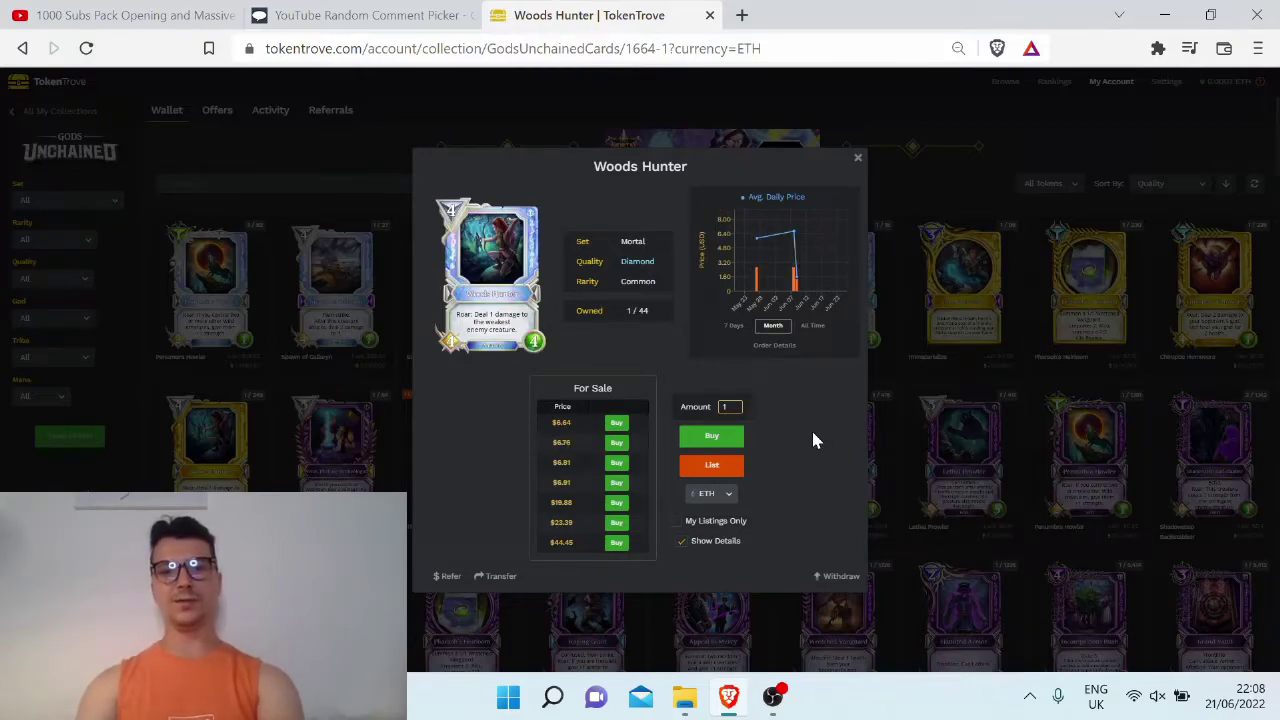
left_click(858, 160)
left_click(848, 280)
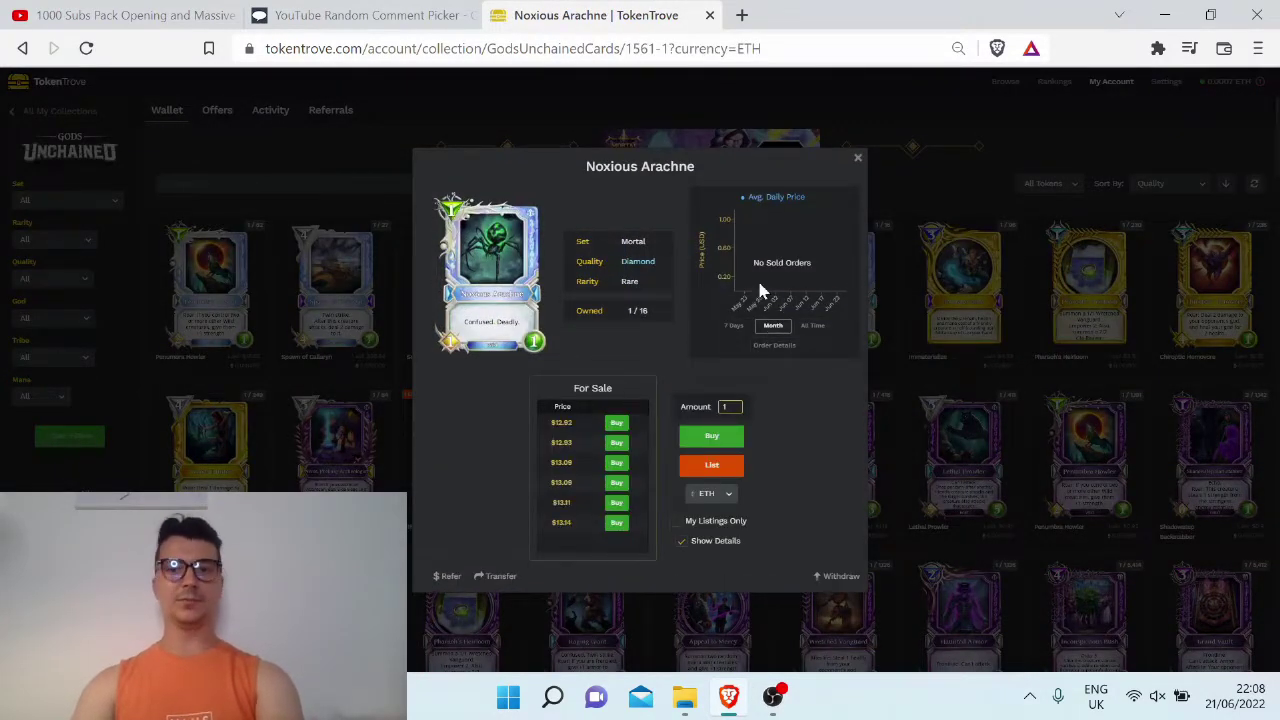
left_click(857, 157)
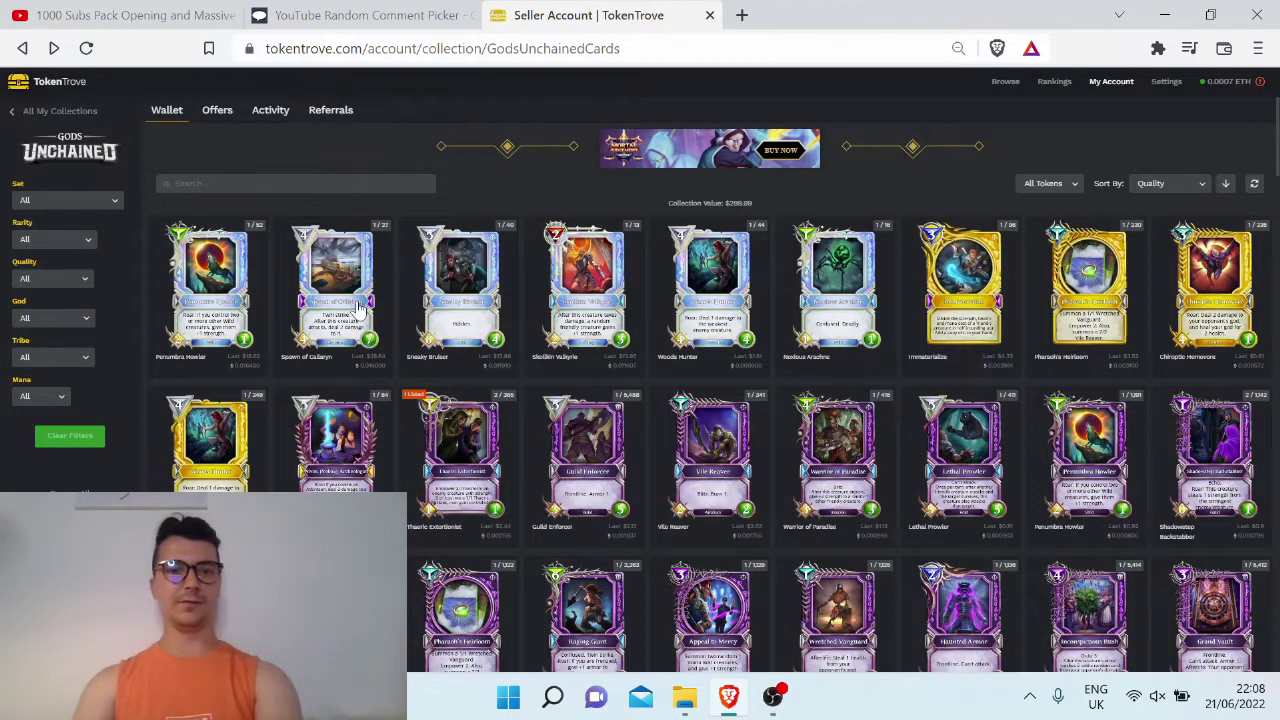
left_click(220, 452)
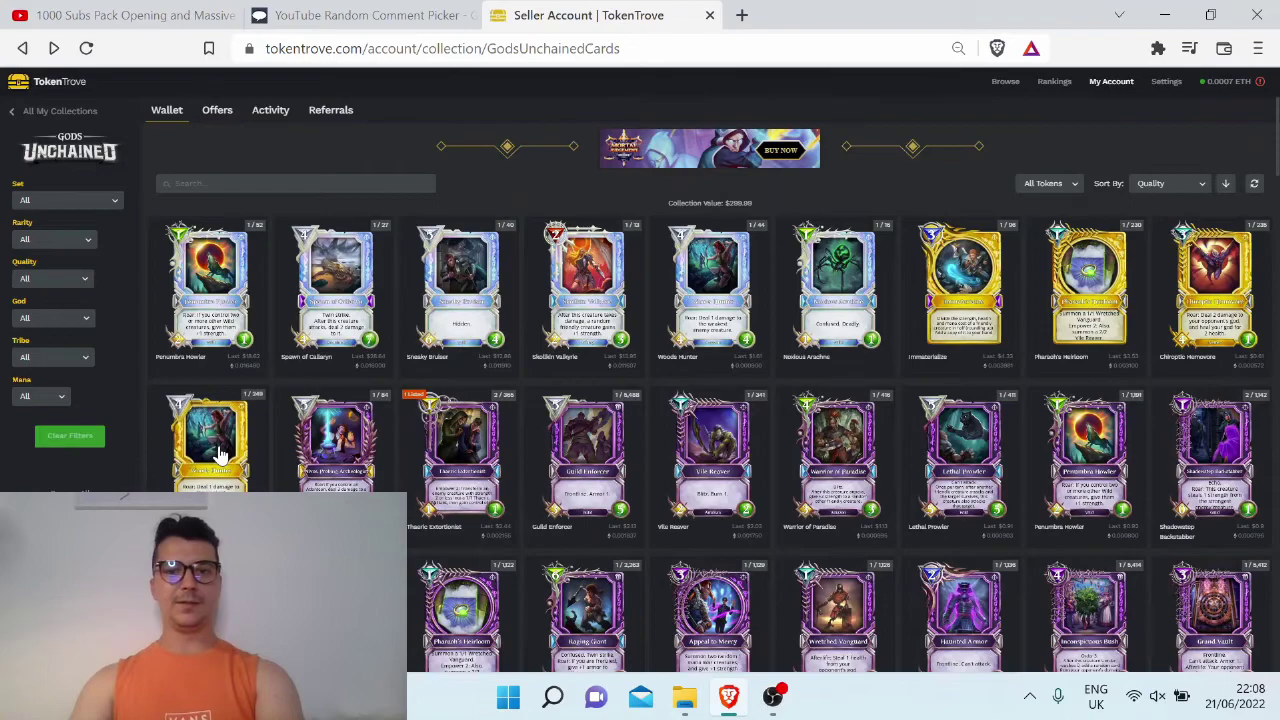
left_click(220, 452)
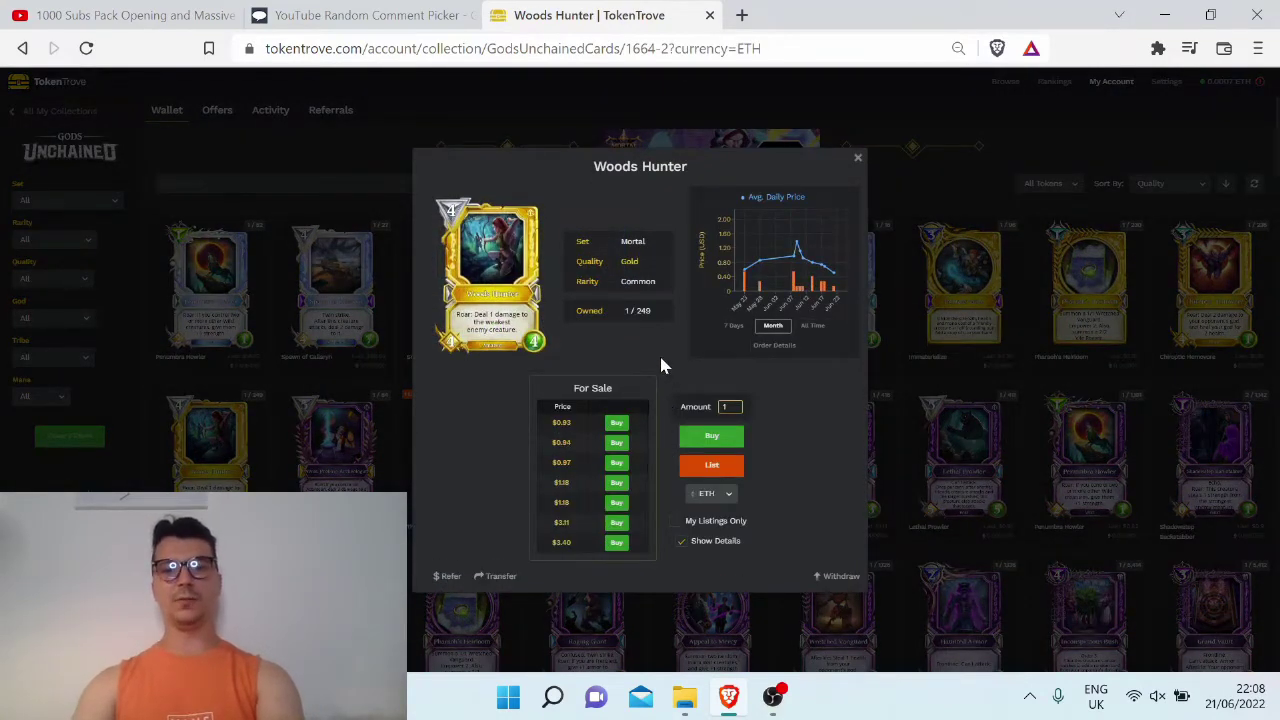
left_click(857, 161)
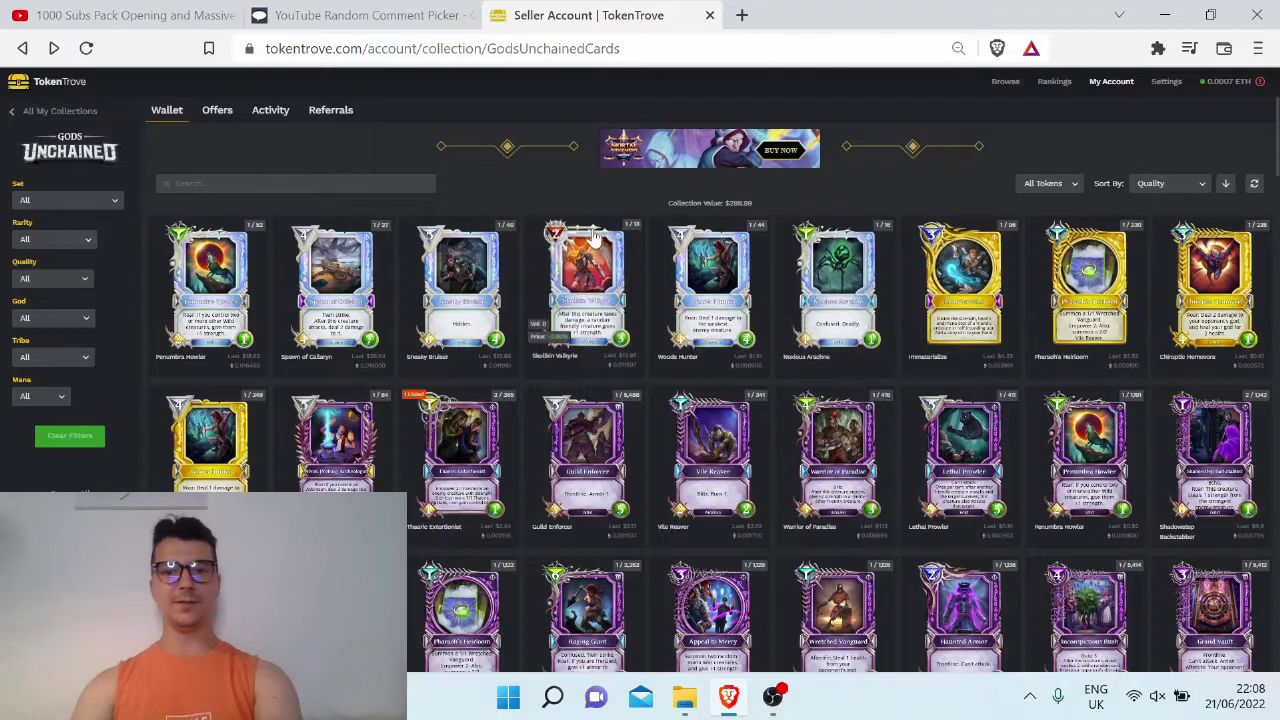
Answer the 2 + 4 captcha with 6 and load the video's 217 unique comments
left_click(390, 12)
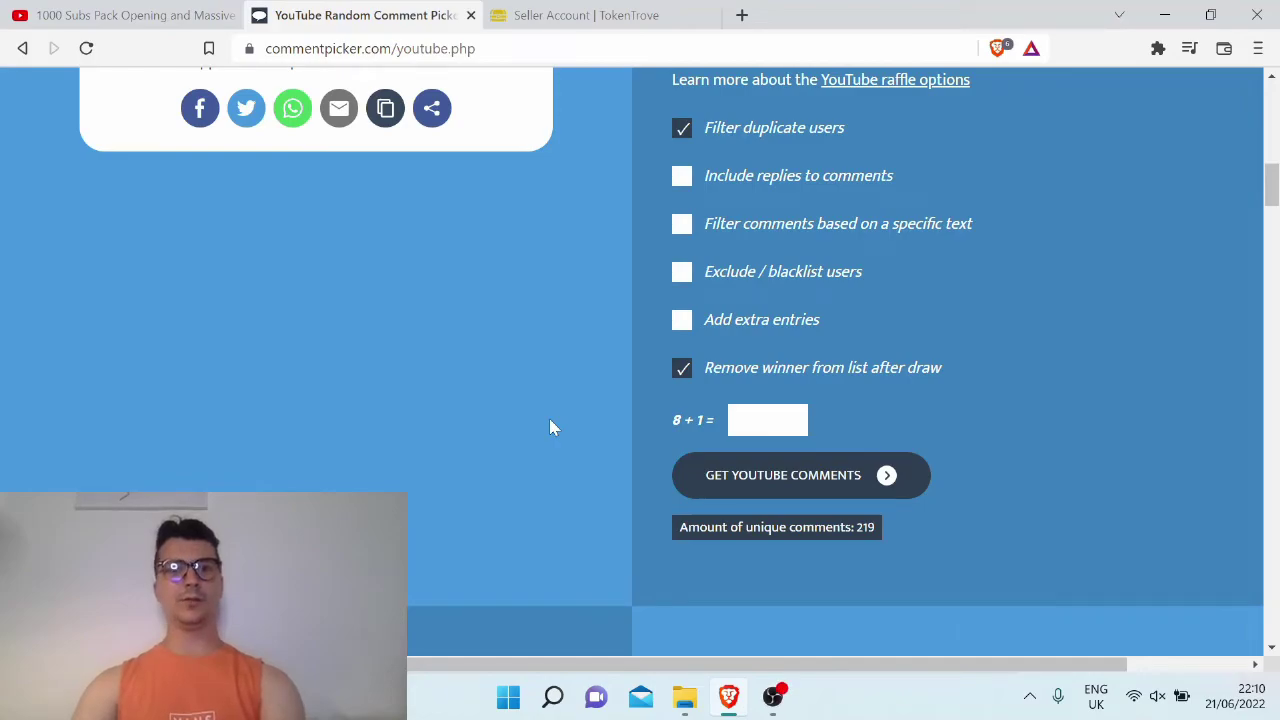
left_click(799, 488)
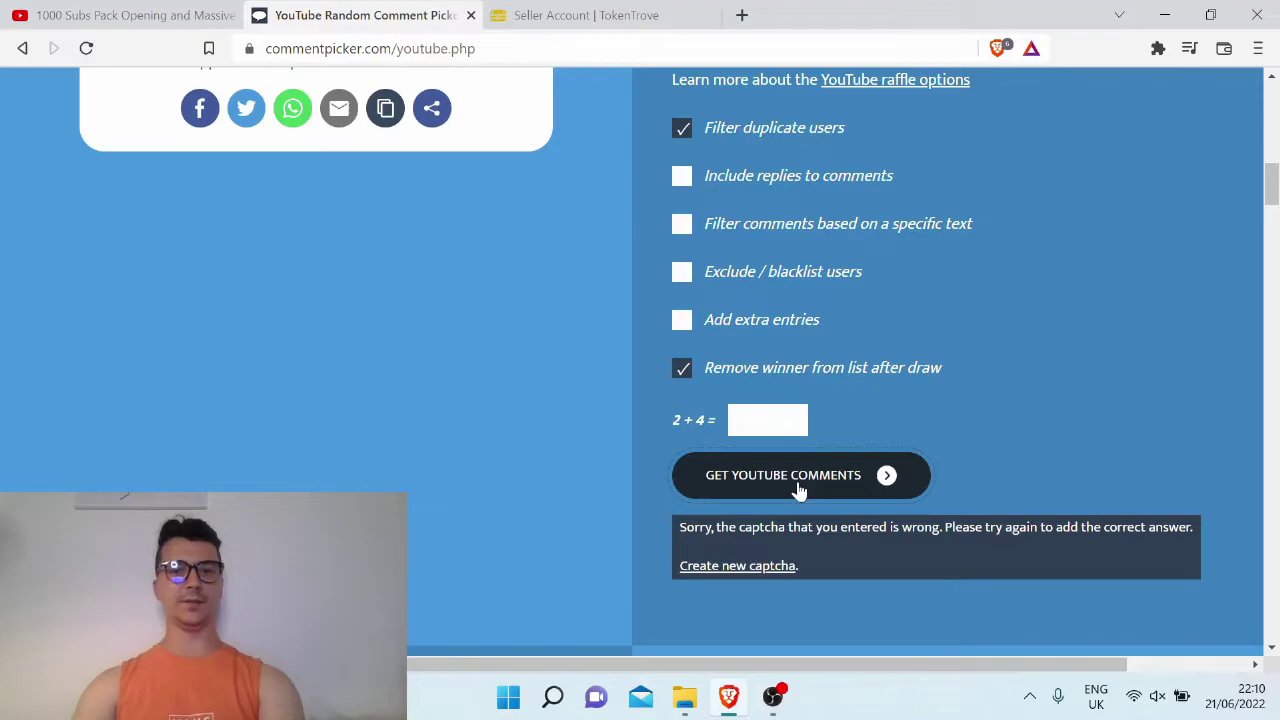
left_click(767, 420)
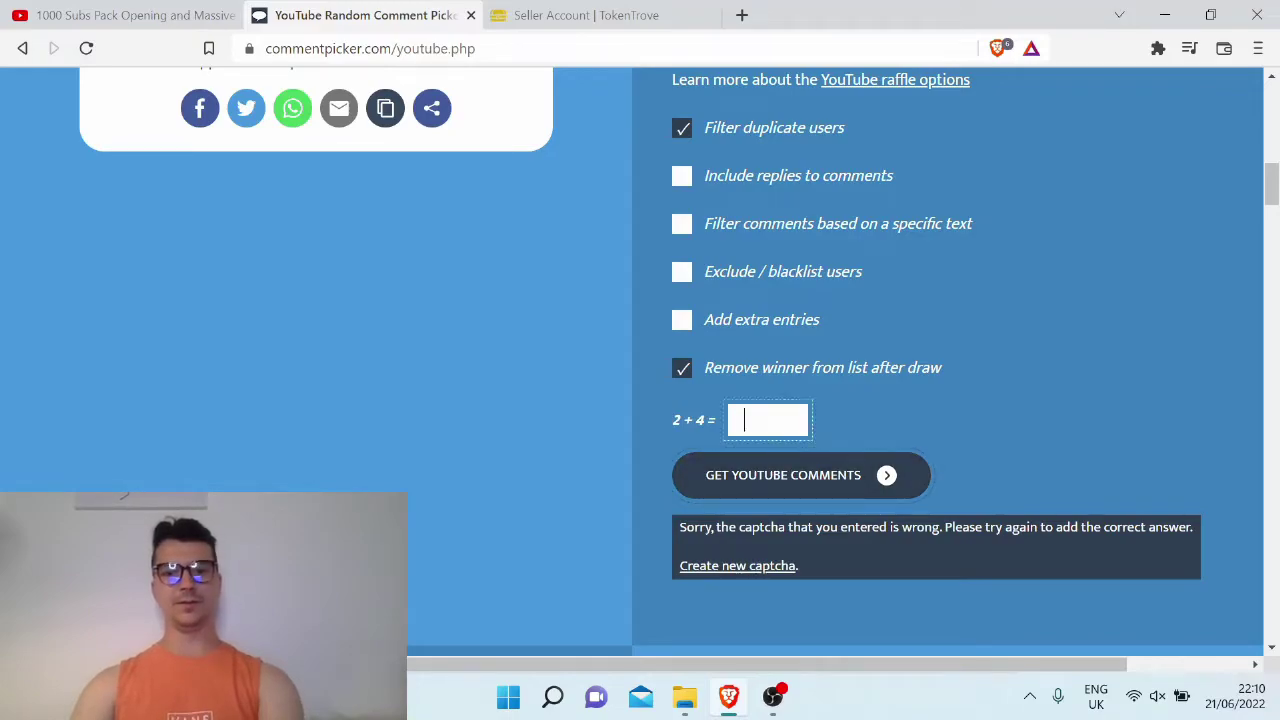
type("6")
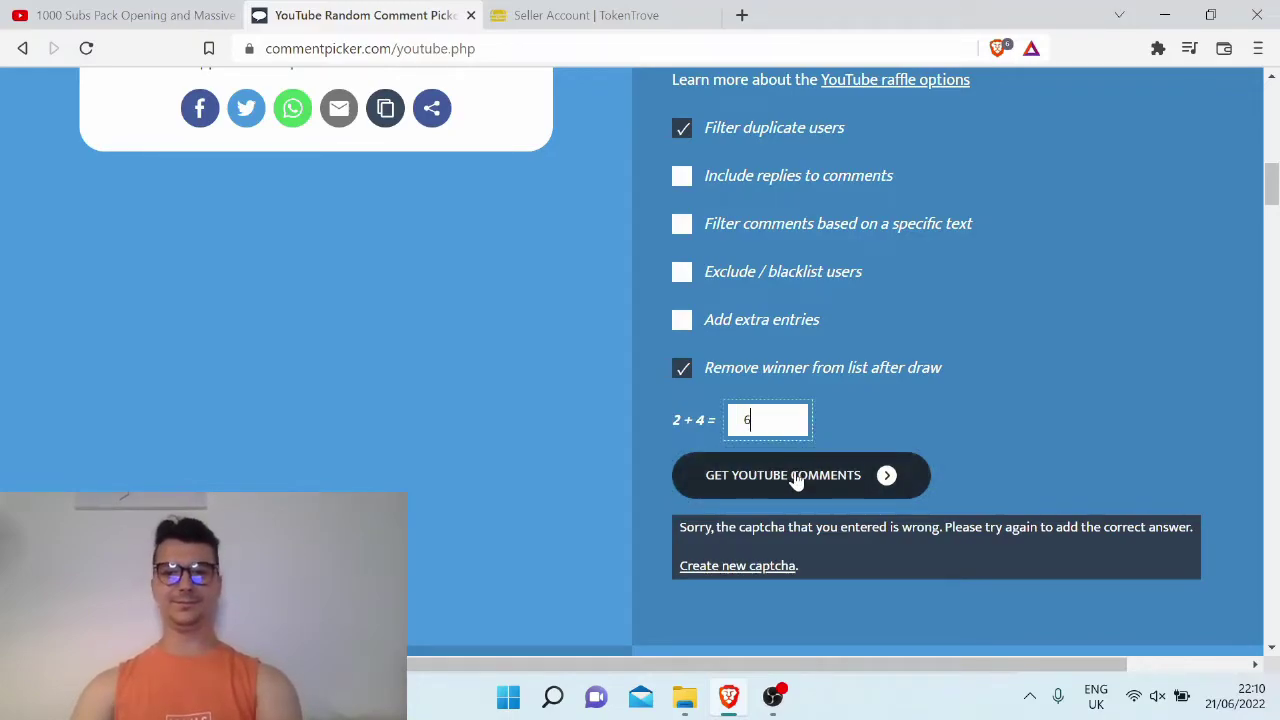
left_click(800, 481)
Draw a random winner and copy their wallet address
scroll(493, 432, "down", 2)
scroll(493, 432, "down", 2)
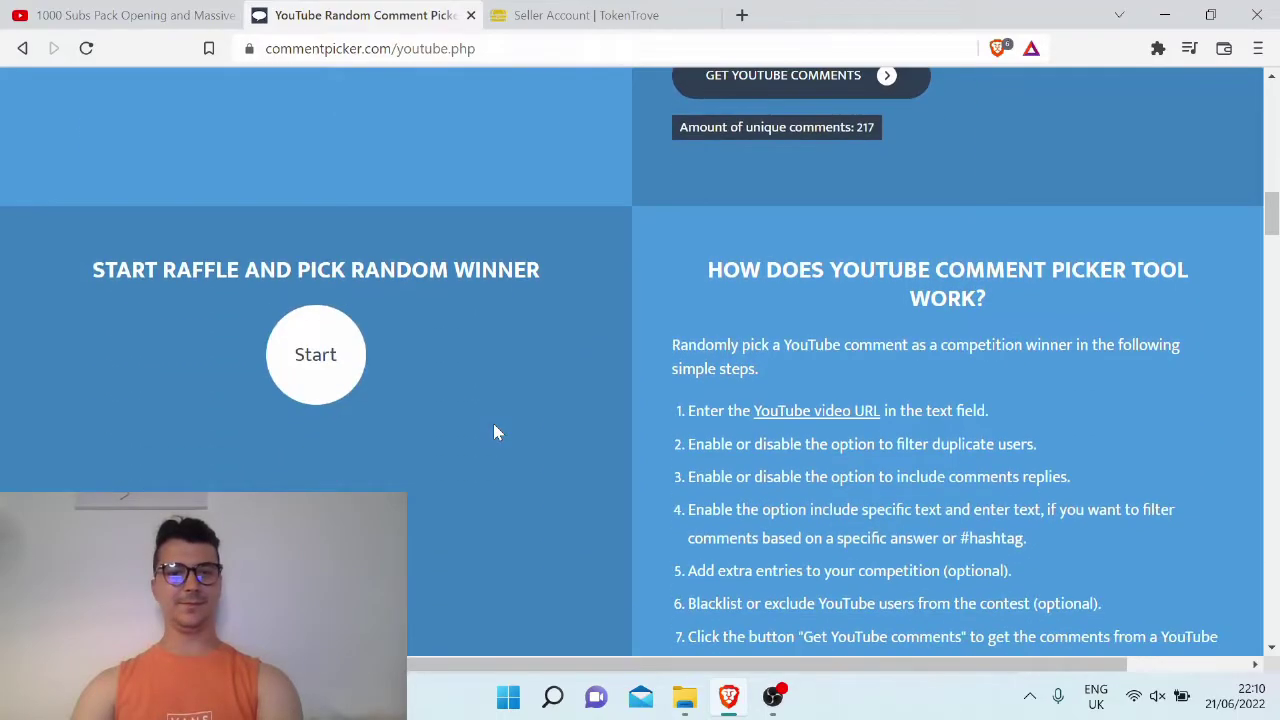
left_click(340, 383)
scroll(390, 378, "down", 2)
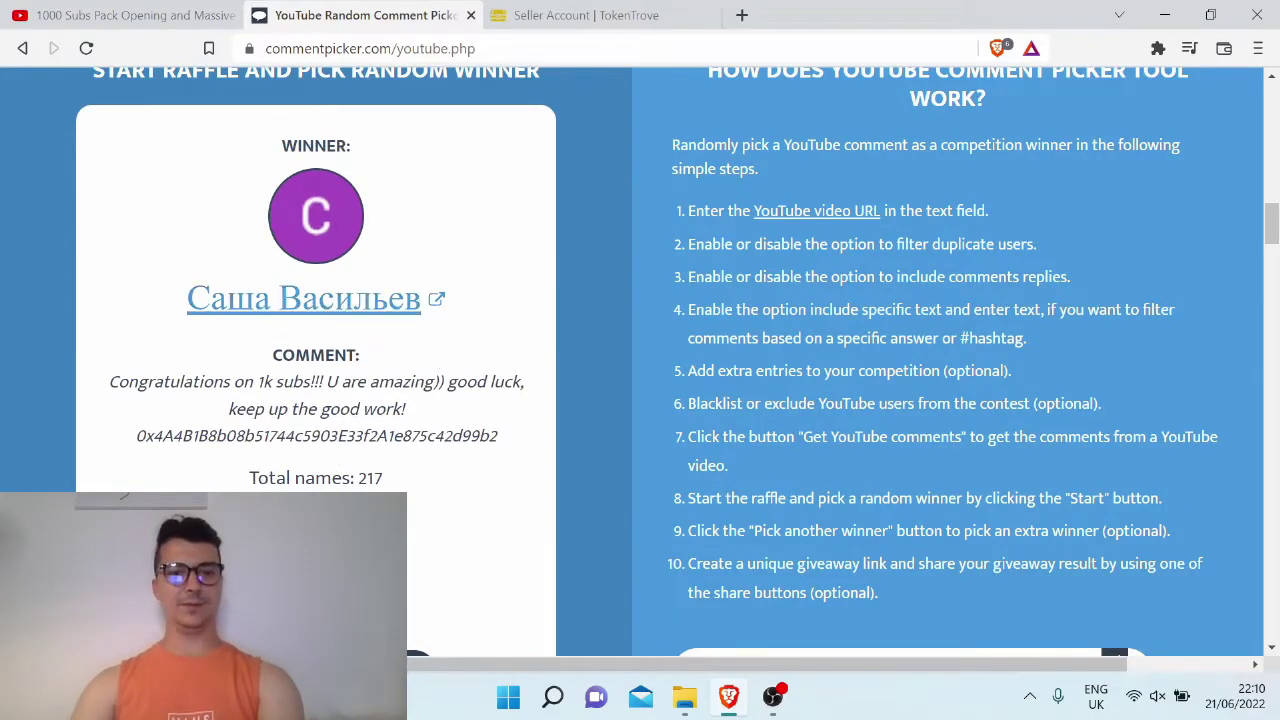
double_click(316, 436)
key("ctrl+c")
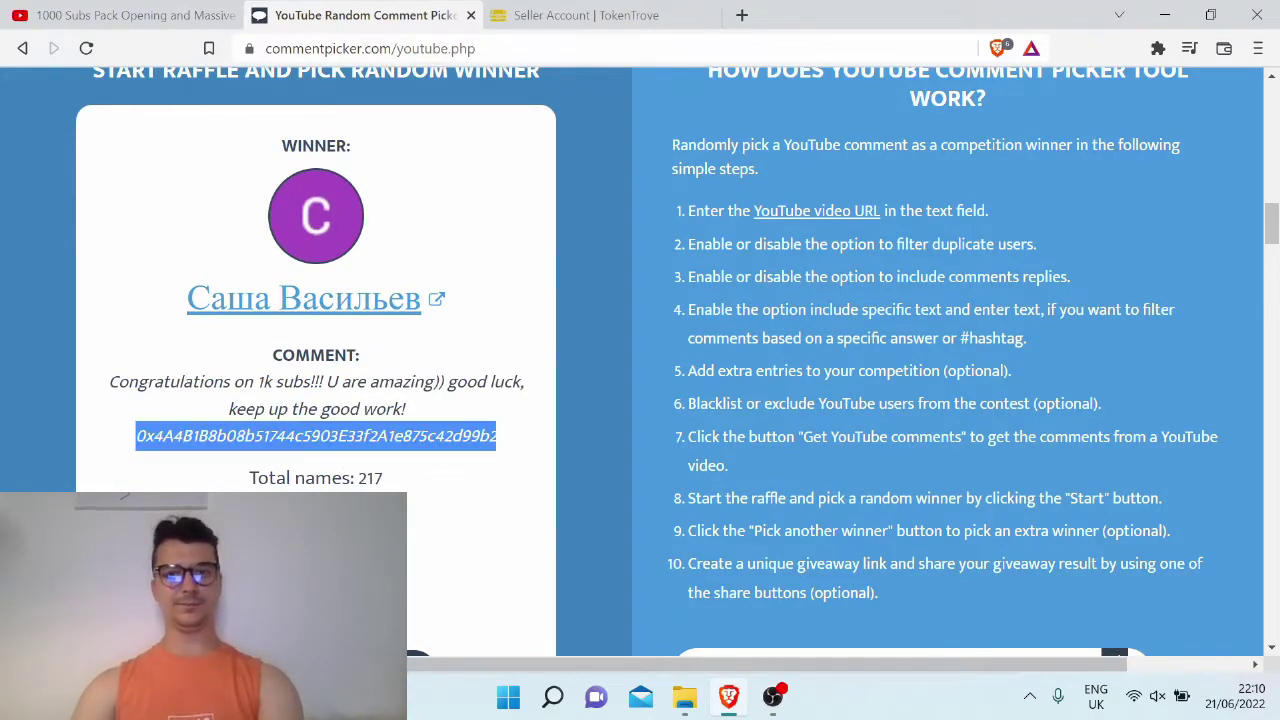
left_click(130, 15)
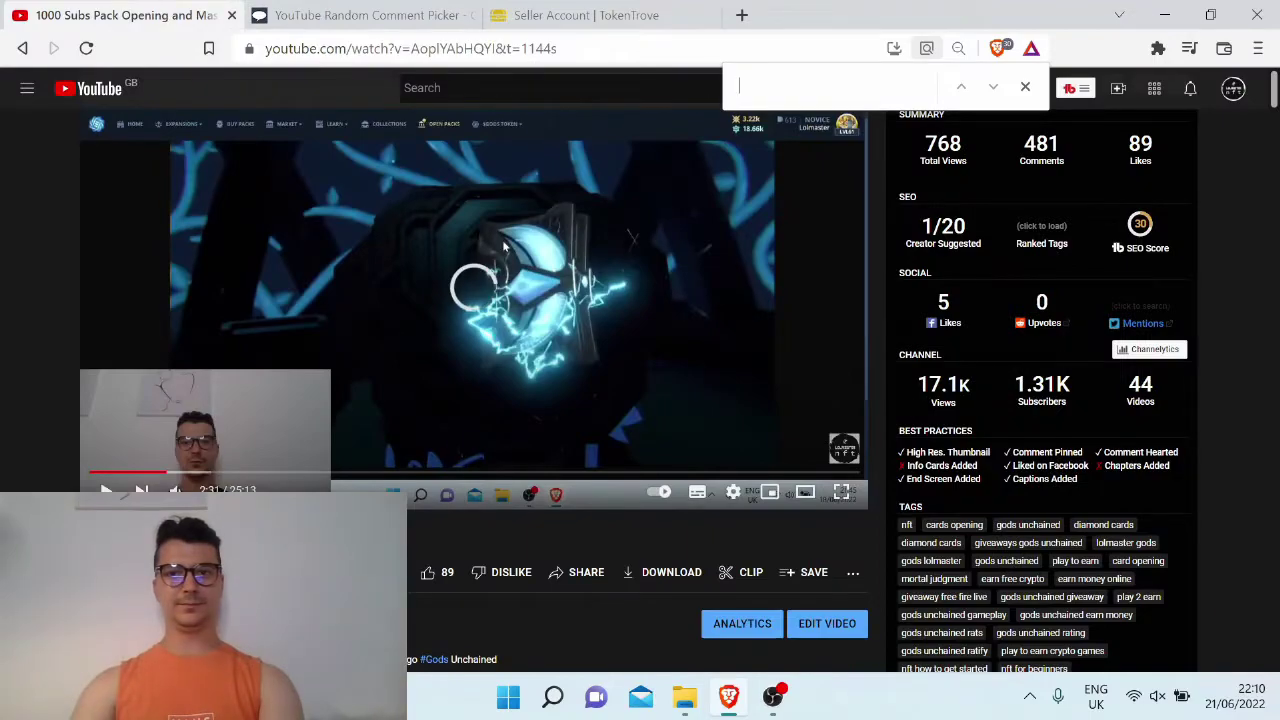
Search the YouTube page for the copied wallet address to find the winner's comment
key("ctrl+v")
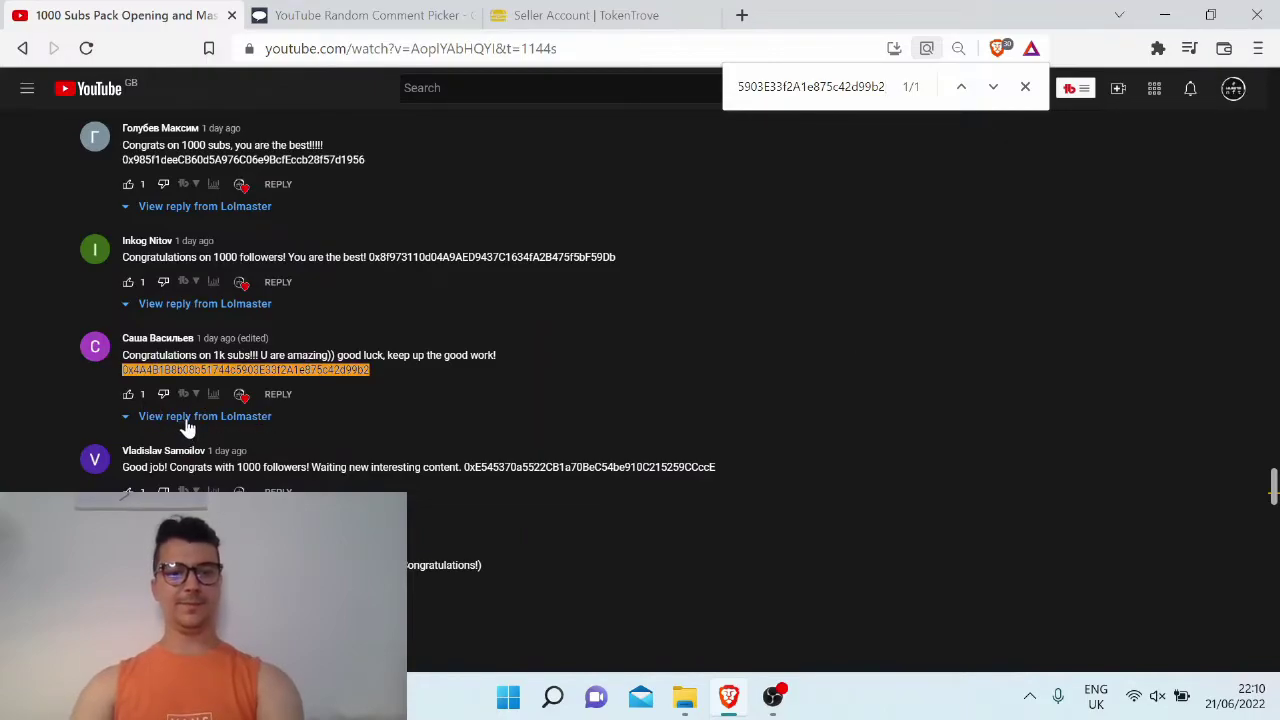
key("Escape")
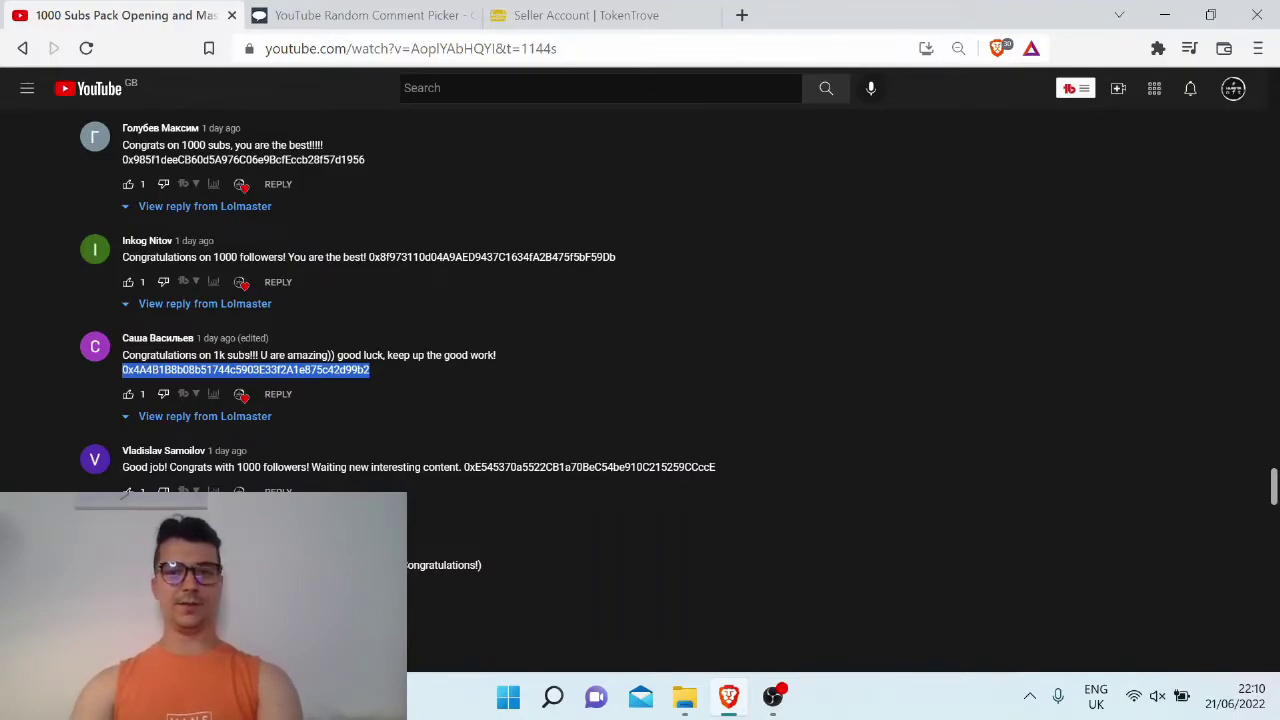
Transfer the Diamond Woods Hunter card to the first winner's copied wallet address
left_click(655, 15)
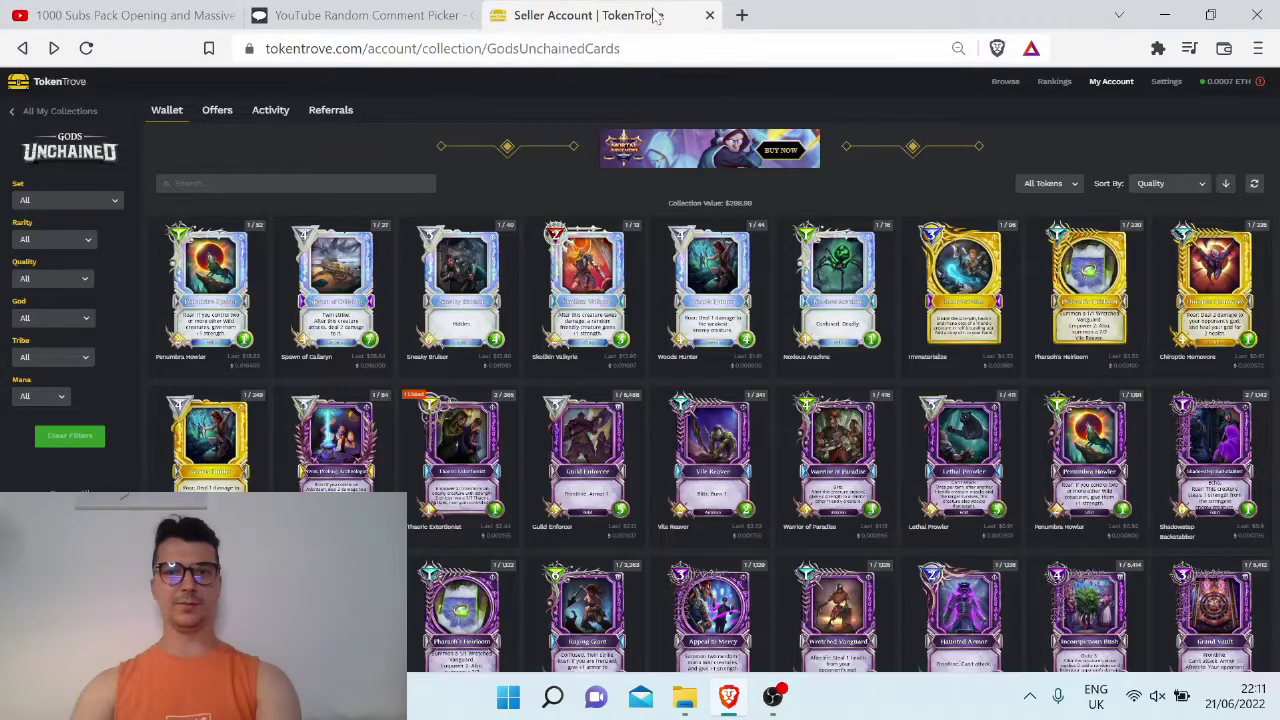
left_click(723, 305)
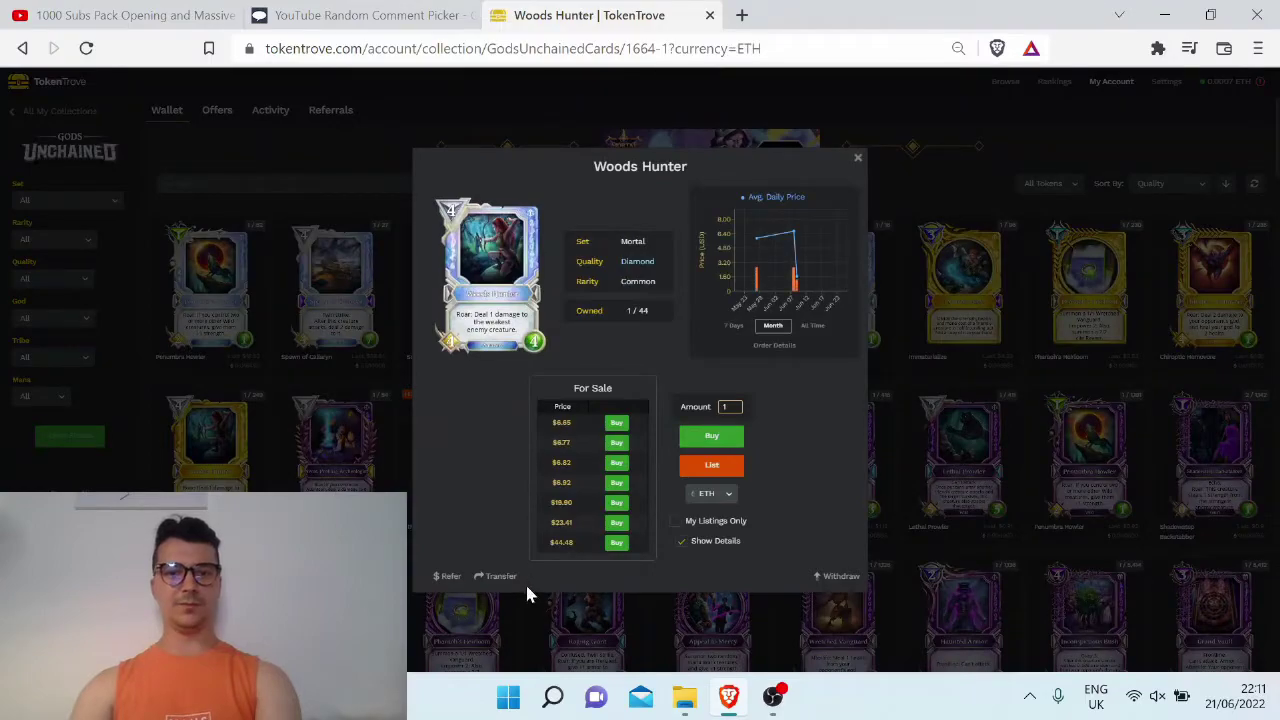
left_click(496, 577)
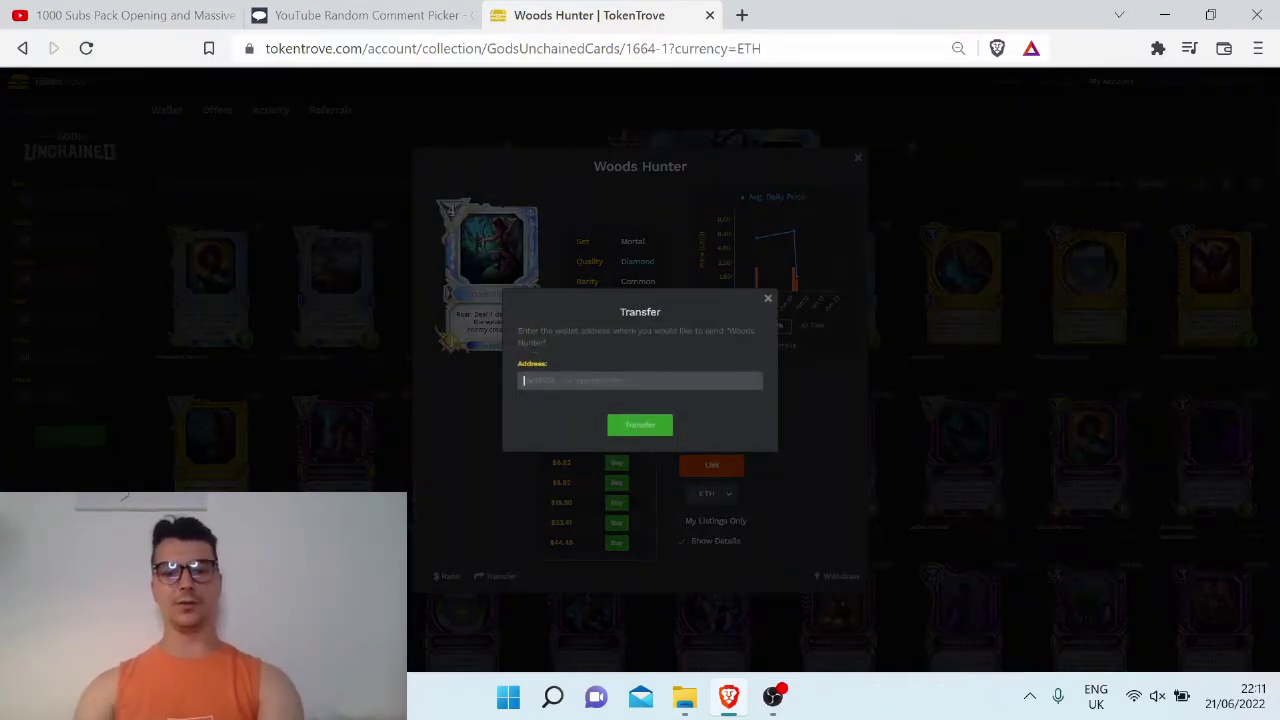
type("0x4A8f88b08b5f744c5903E33f2A1e875c42d98b2")
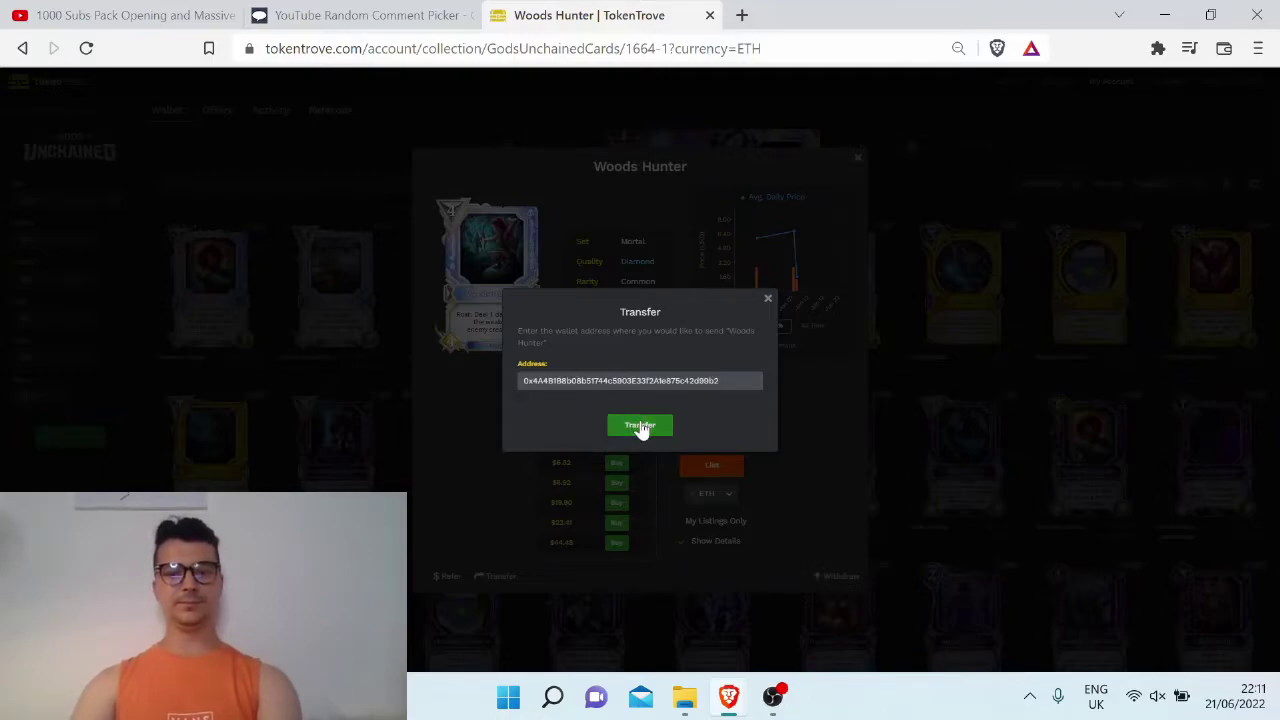
left_click(640, 426)
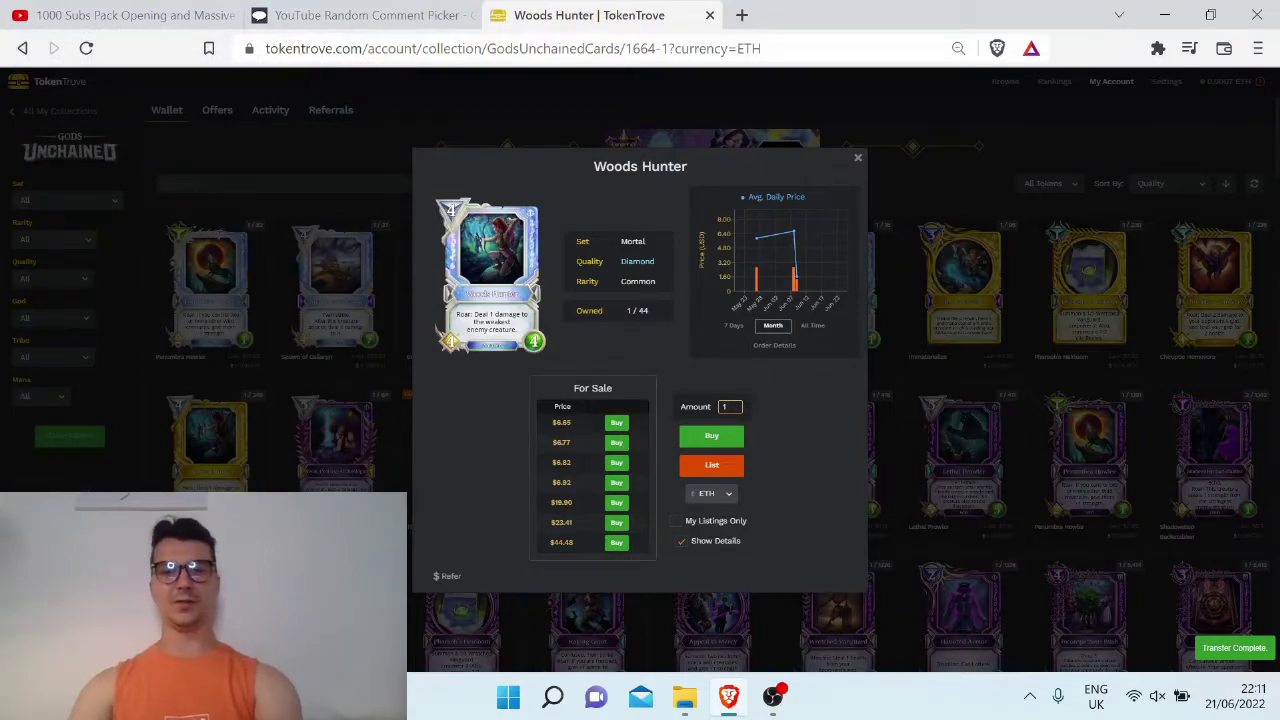
Draw another random winner and copy their ETH address
key("ctrl+1")
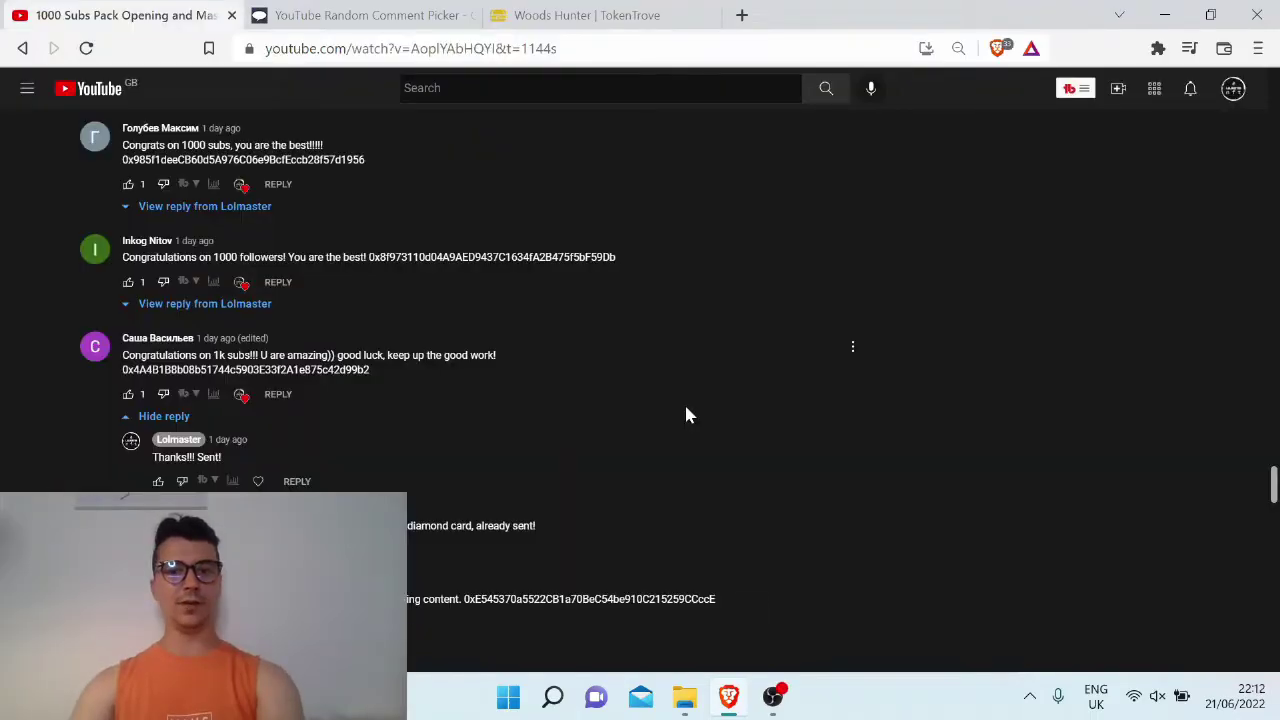
left_click(416, 14)
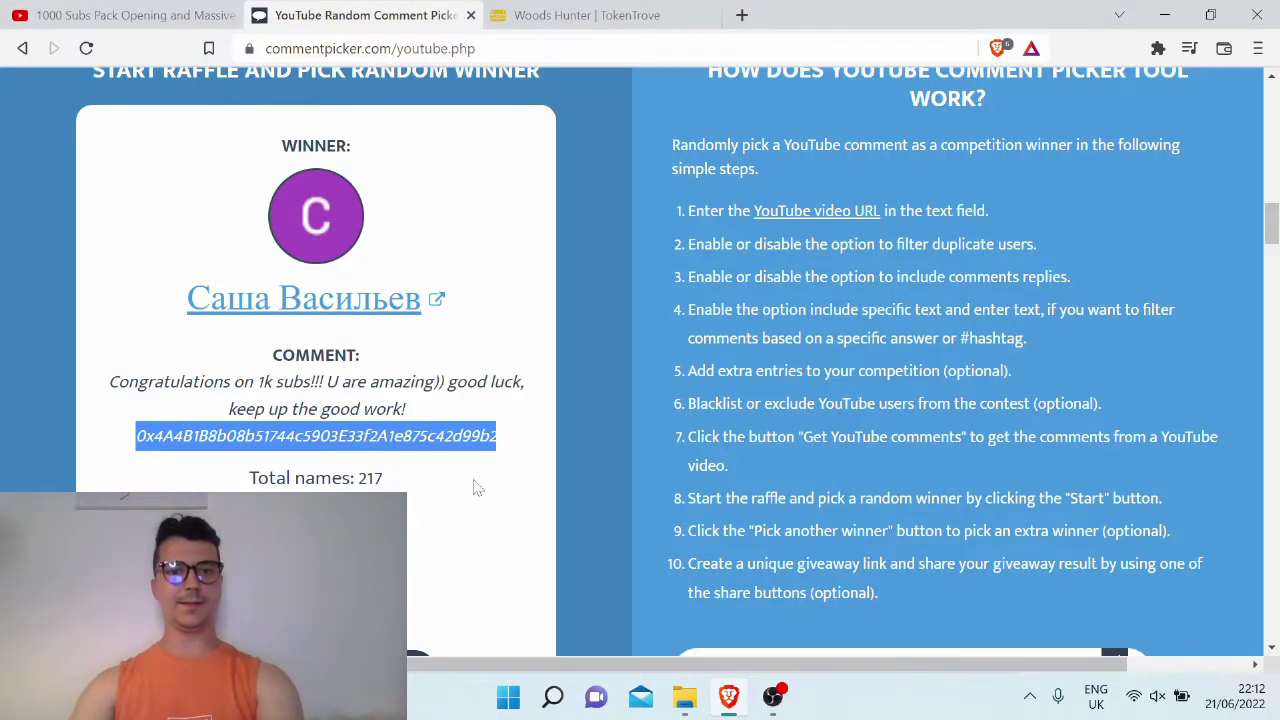
scroll(450, 500, "down", 4)
left_click(365, 483)
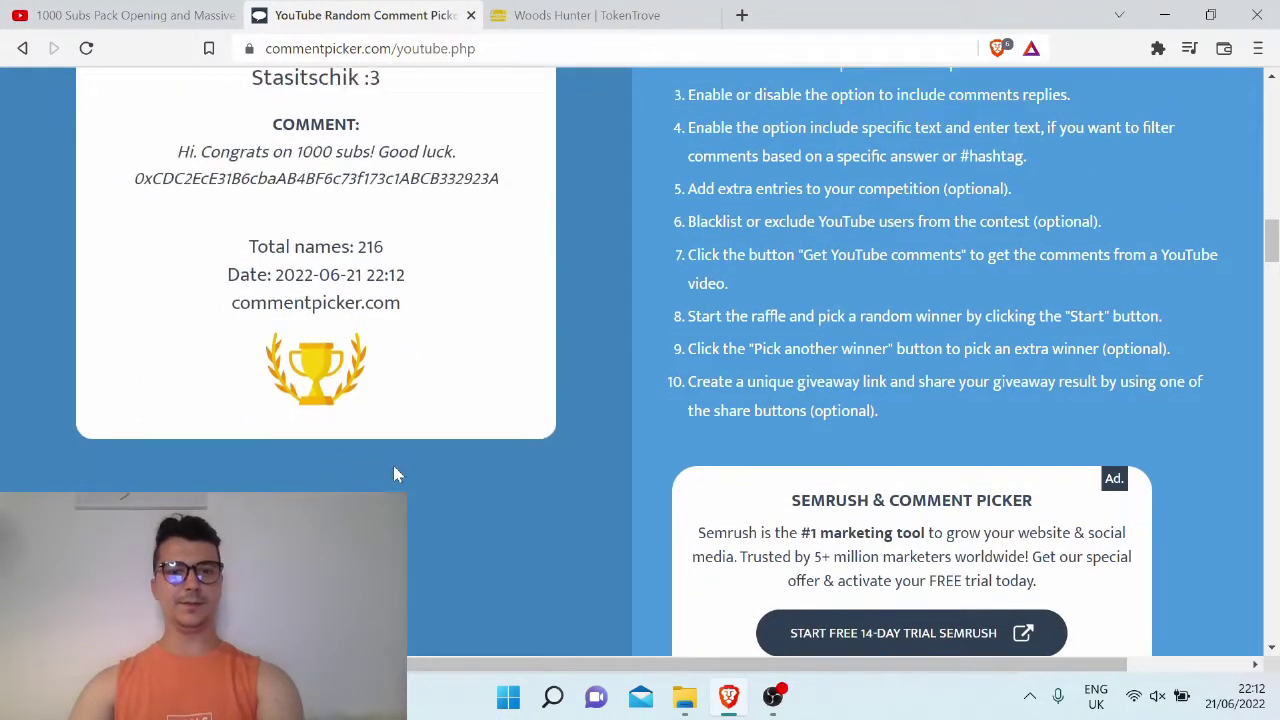
scroll(395, 475, "up", 2)
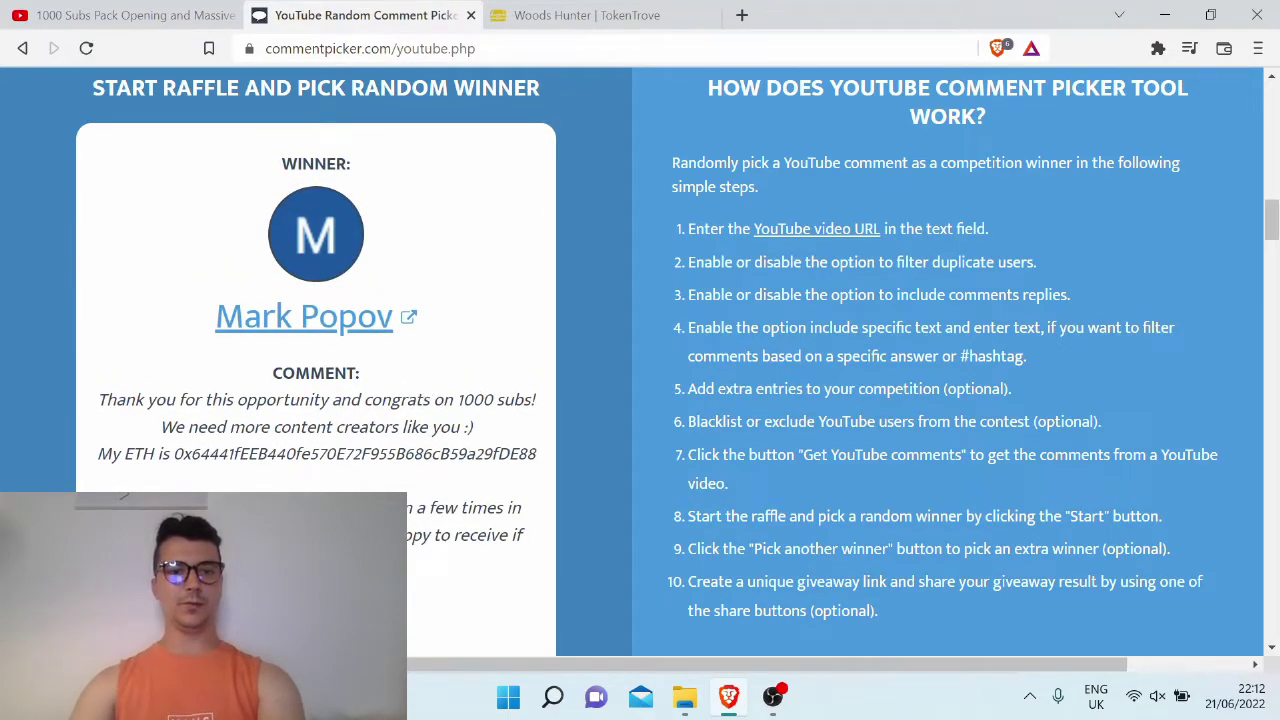
double_click(355, 454)
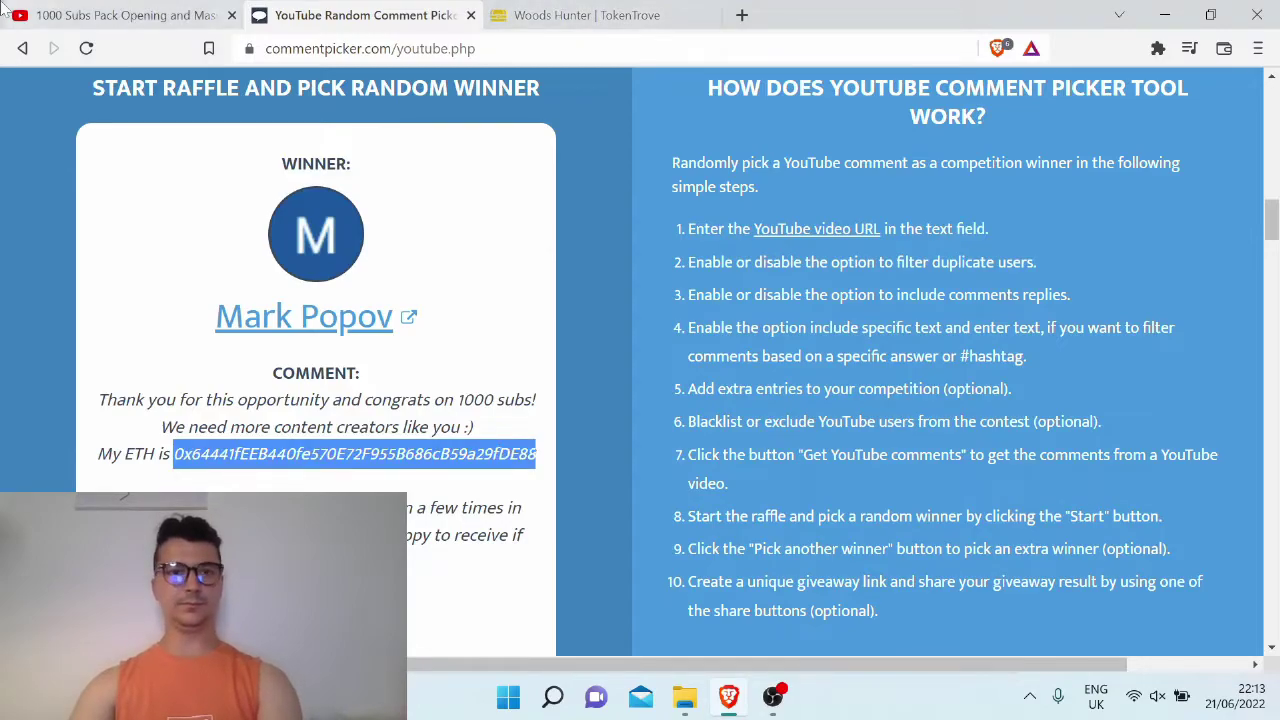
Find the new winner's comment on YouTube by searching for their ETH address
key("ctrl+shift+Tab")
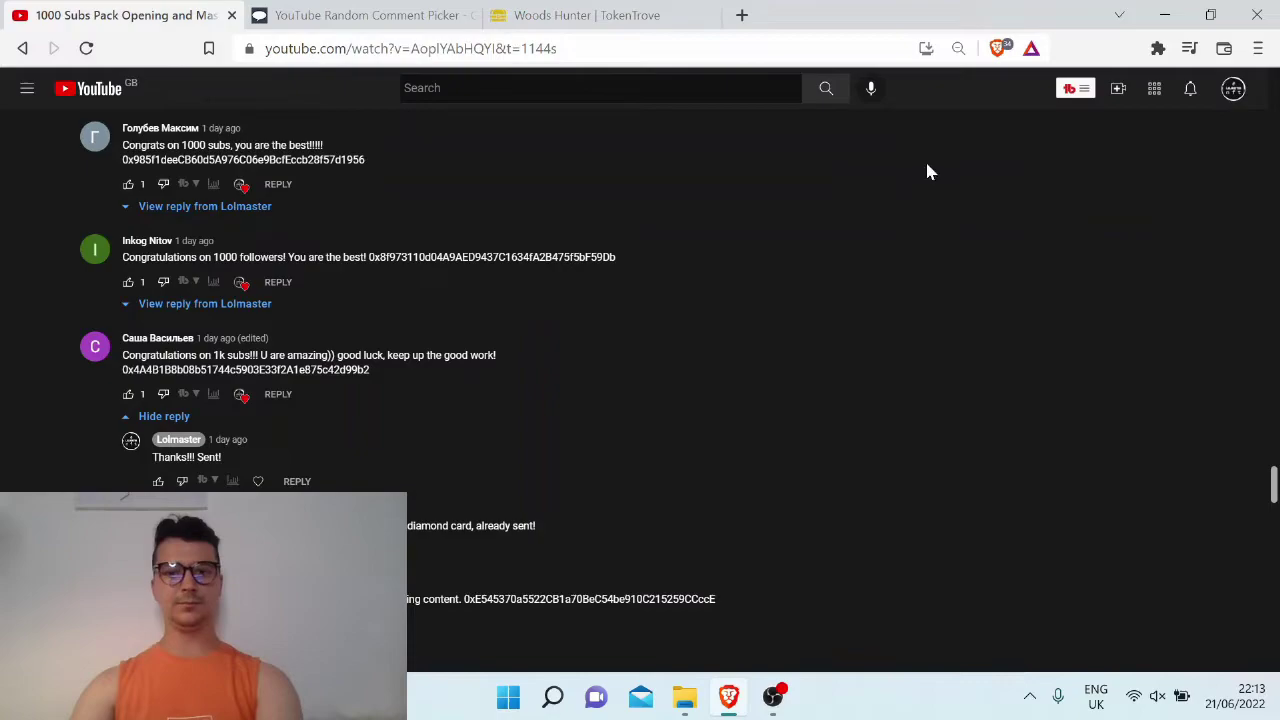
key("ctrl+f")
key("ctrl+v")
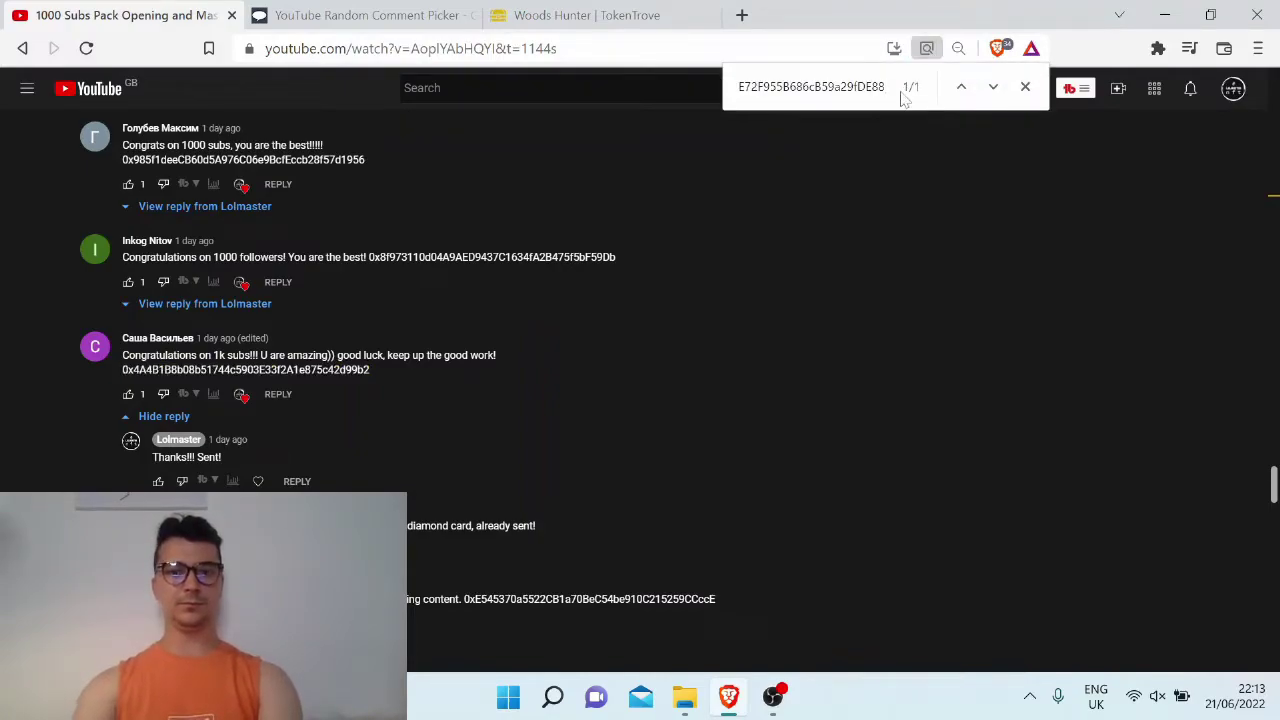
key("Return")
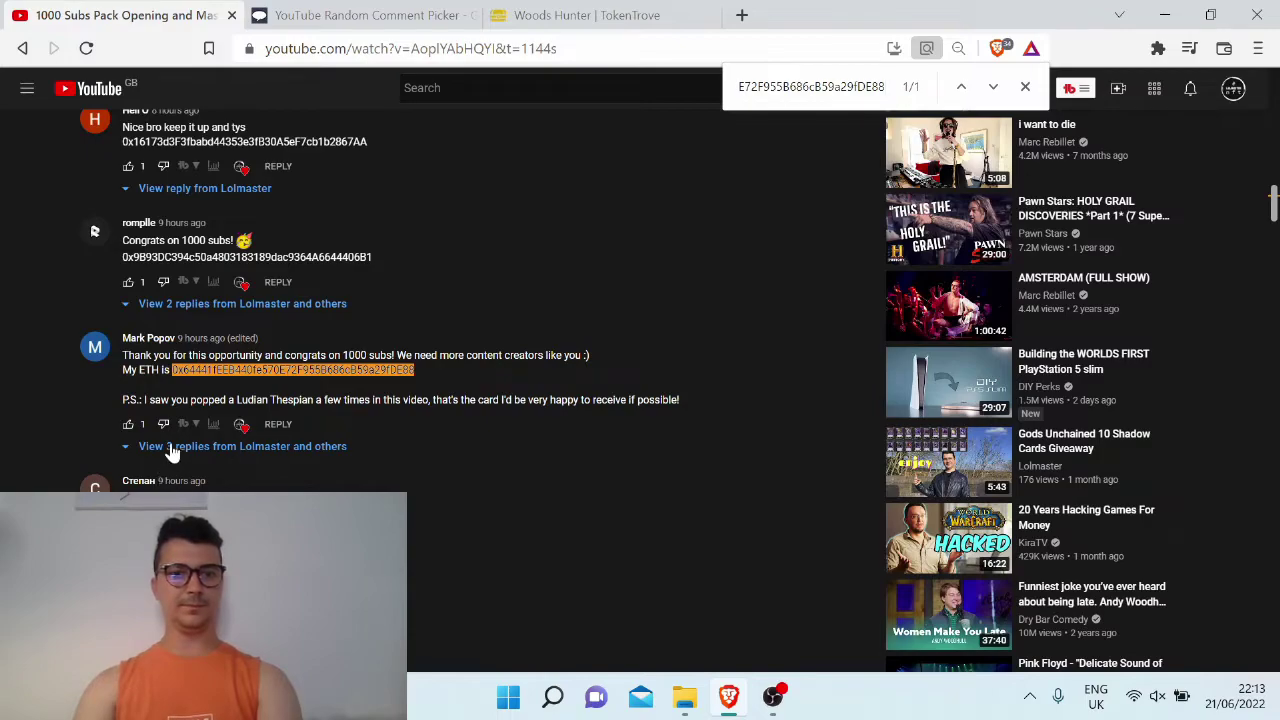
Send the Diamond Noxious Arachne card to the second winner's copied wallet address
left_click(659, 12)
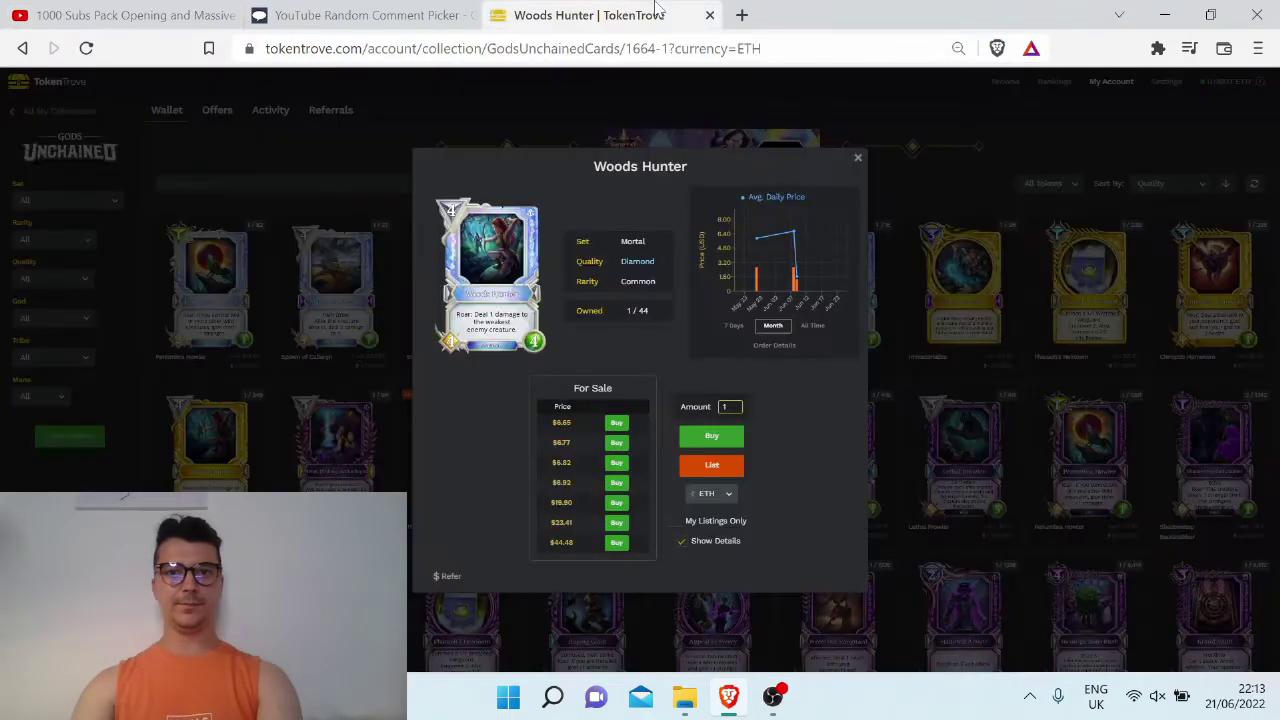
left_click(895, 187)
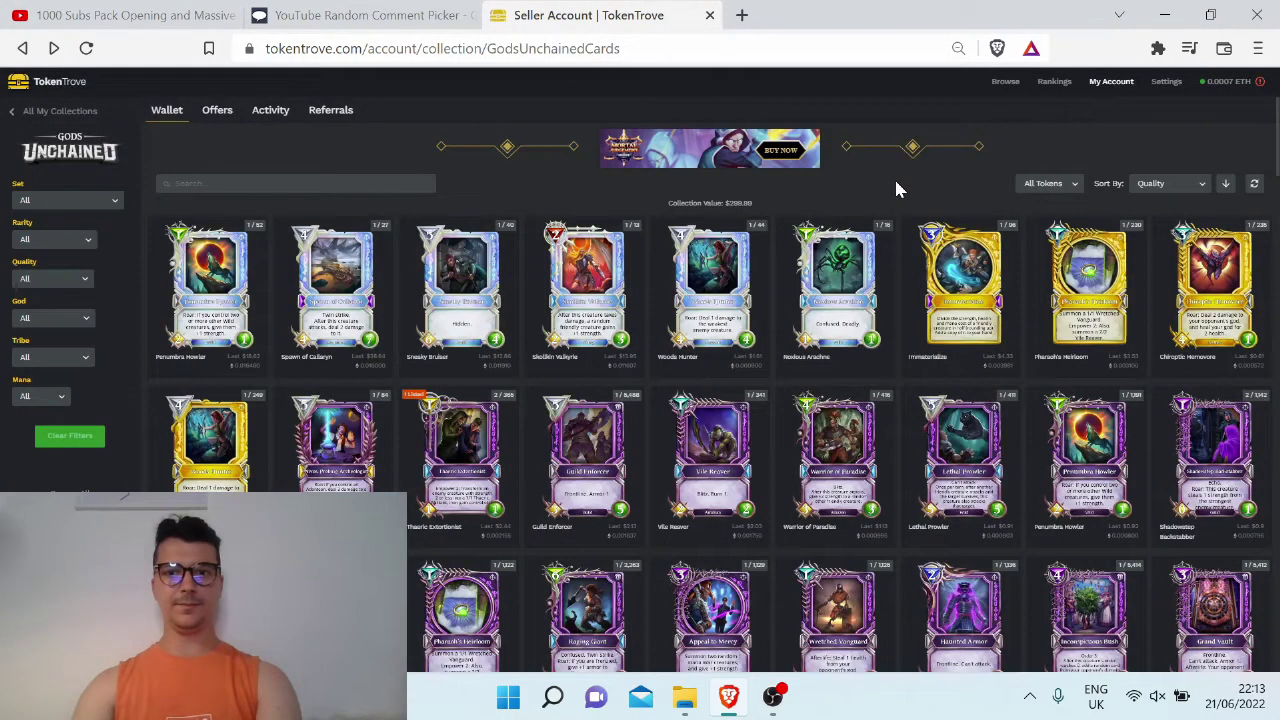
left_click(852, 285)
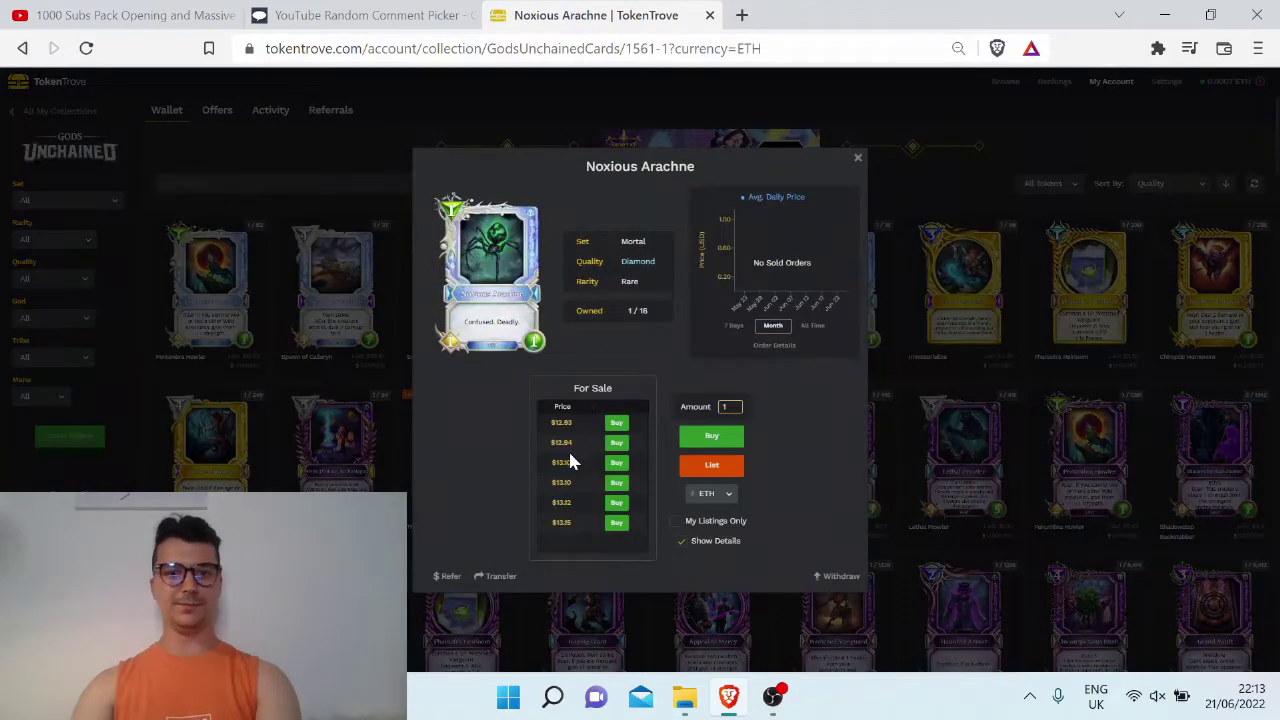
left_click(501, 576)
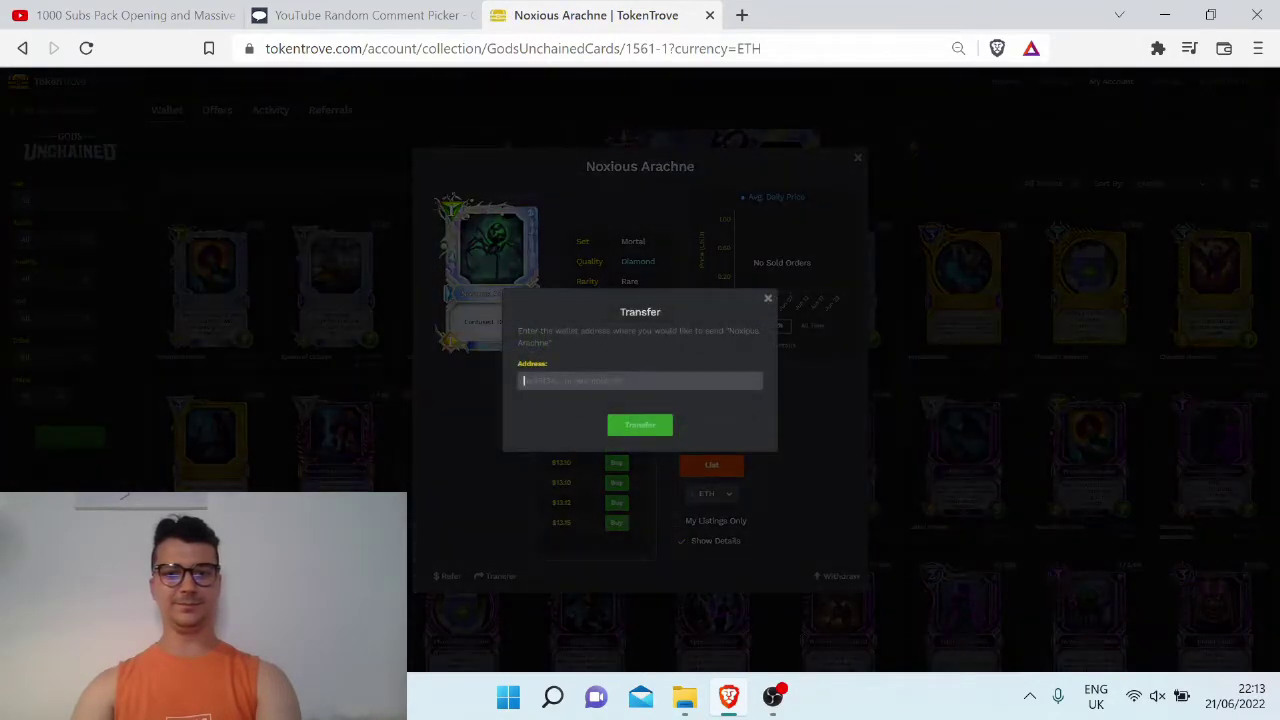
type("0x84441fEE8440fe570E72F8558886c869a29fDE88")
left_click(645, 428)
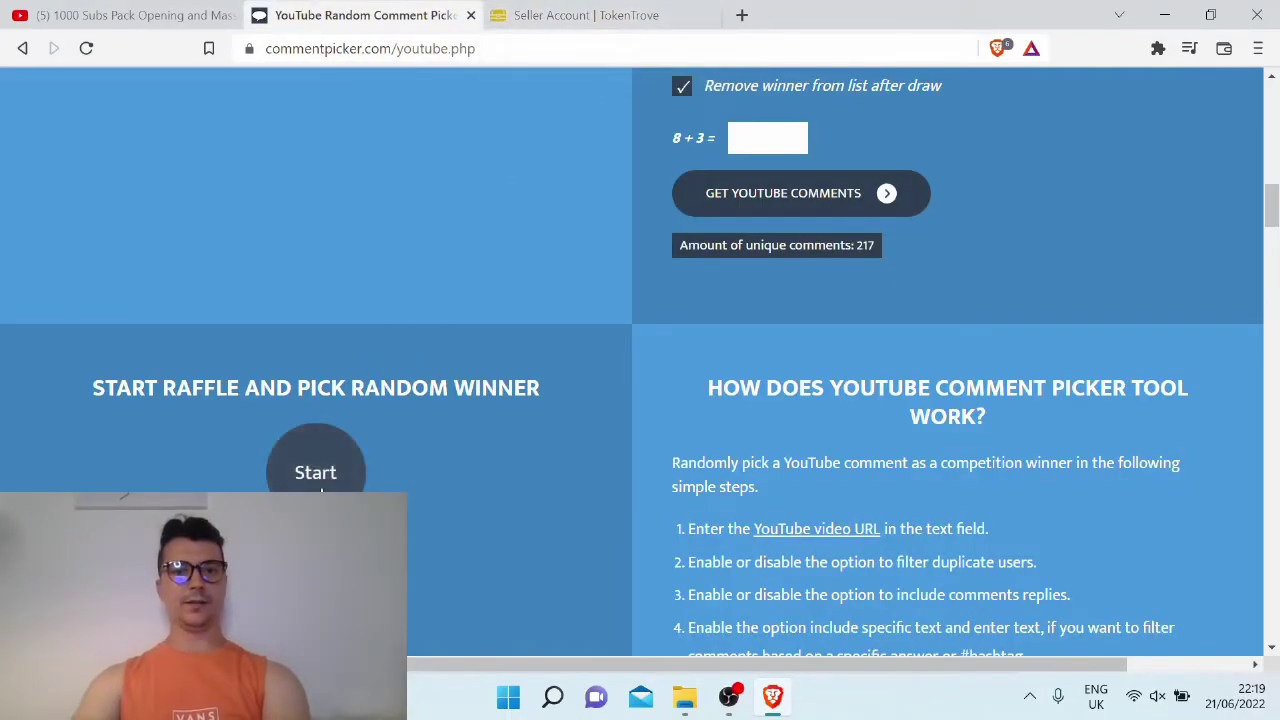
Draw a third winner and copy their MetaMask address
left_click(321, 490)
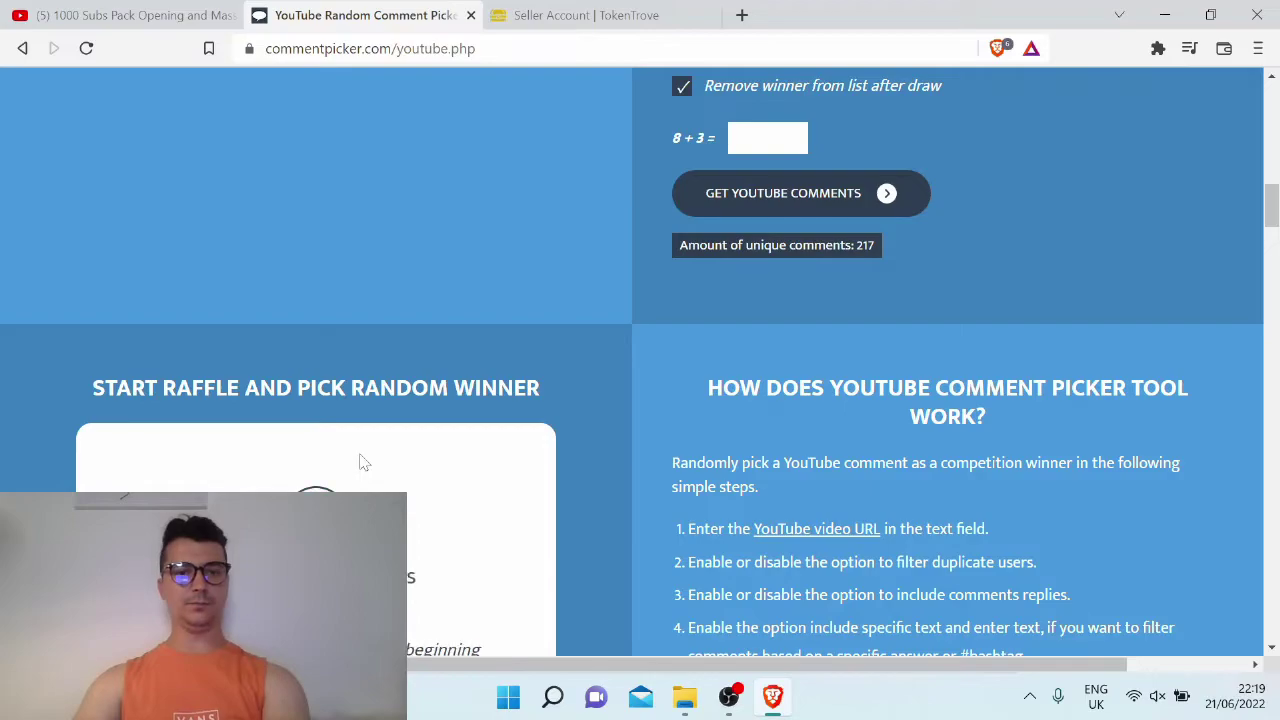
scroll(360, 457, "down", 1)
scroll(397, 455, "down", 2)
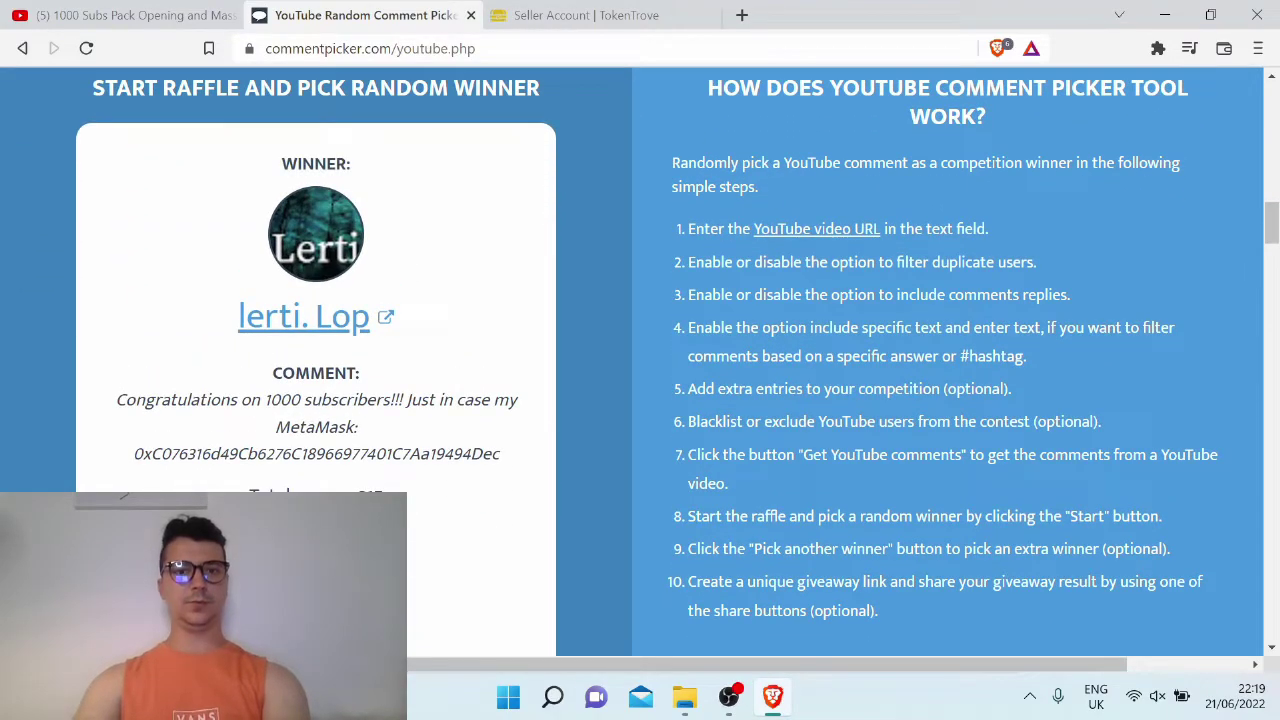
double_click(316, 453)
key("ctrl+c")
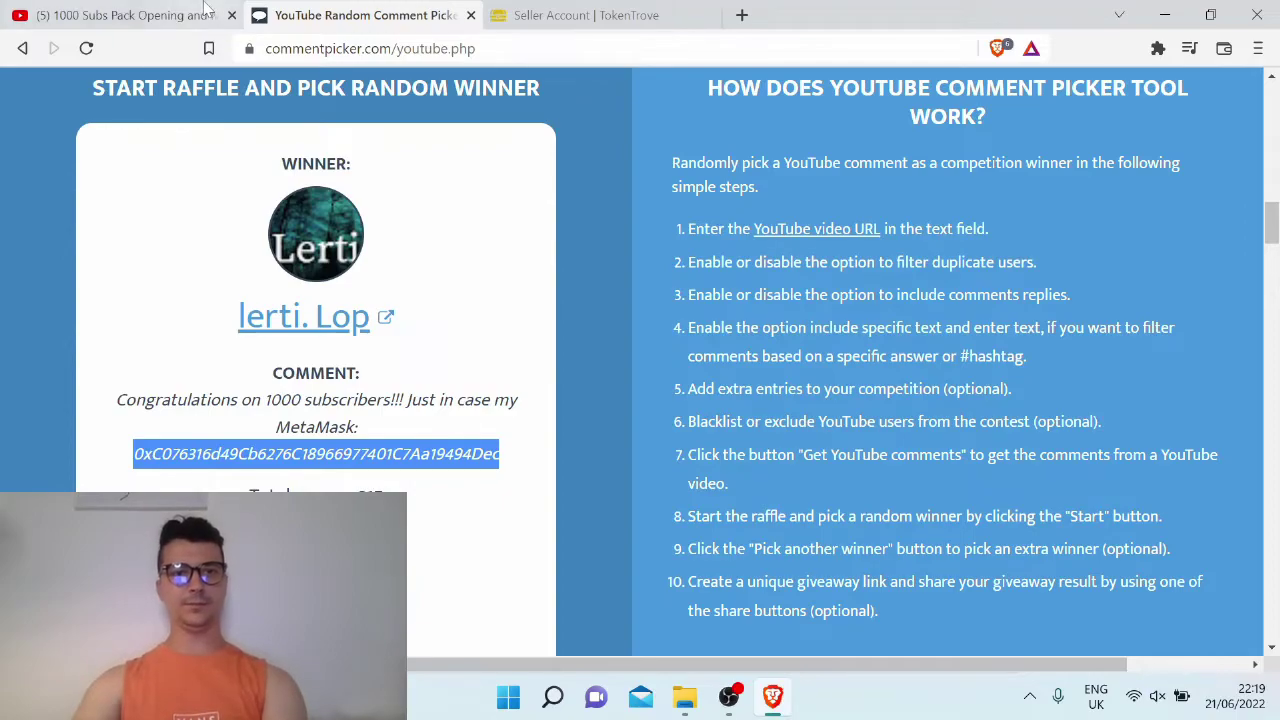
Locate the third winner's comment on YouTube by searching for the MetaMask address
left_click(181, 12)
key("ctrl+f")
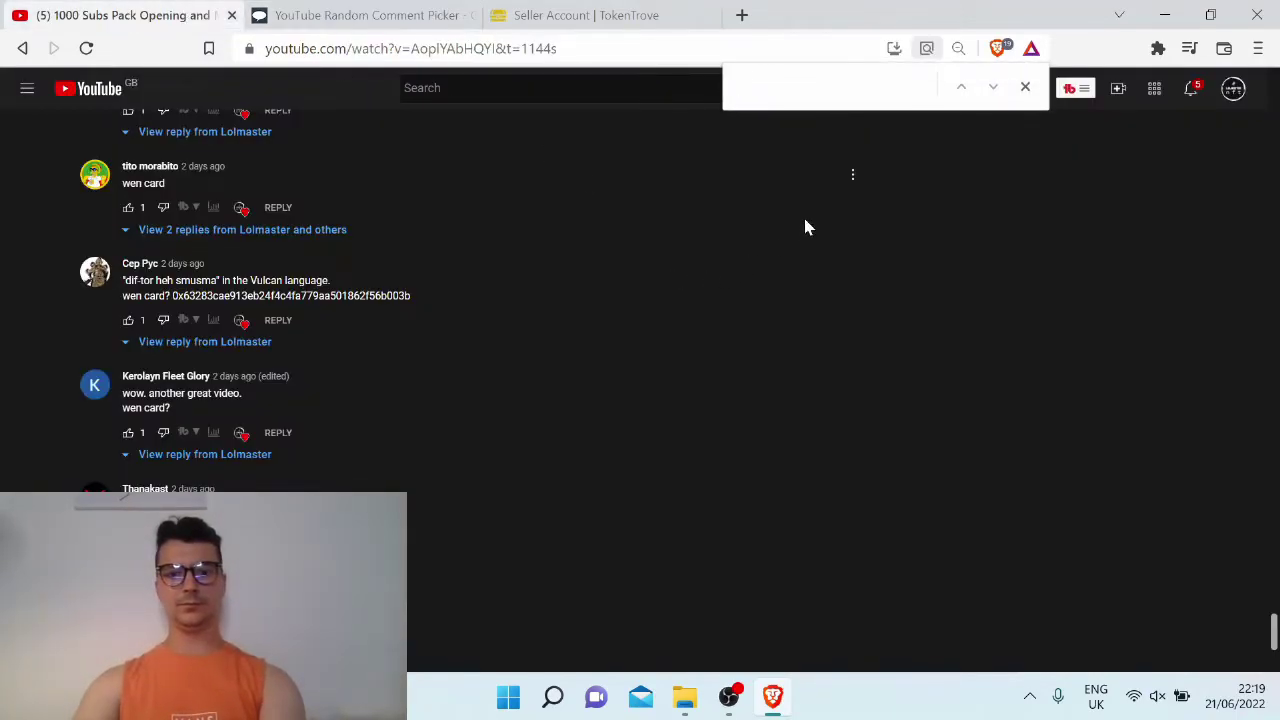
key("ctrl+v")
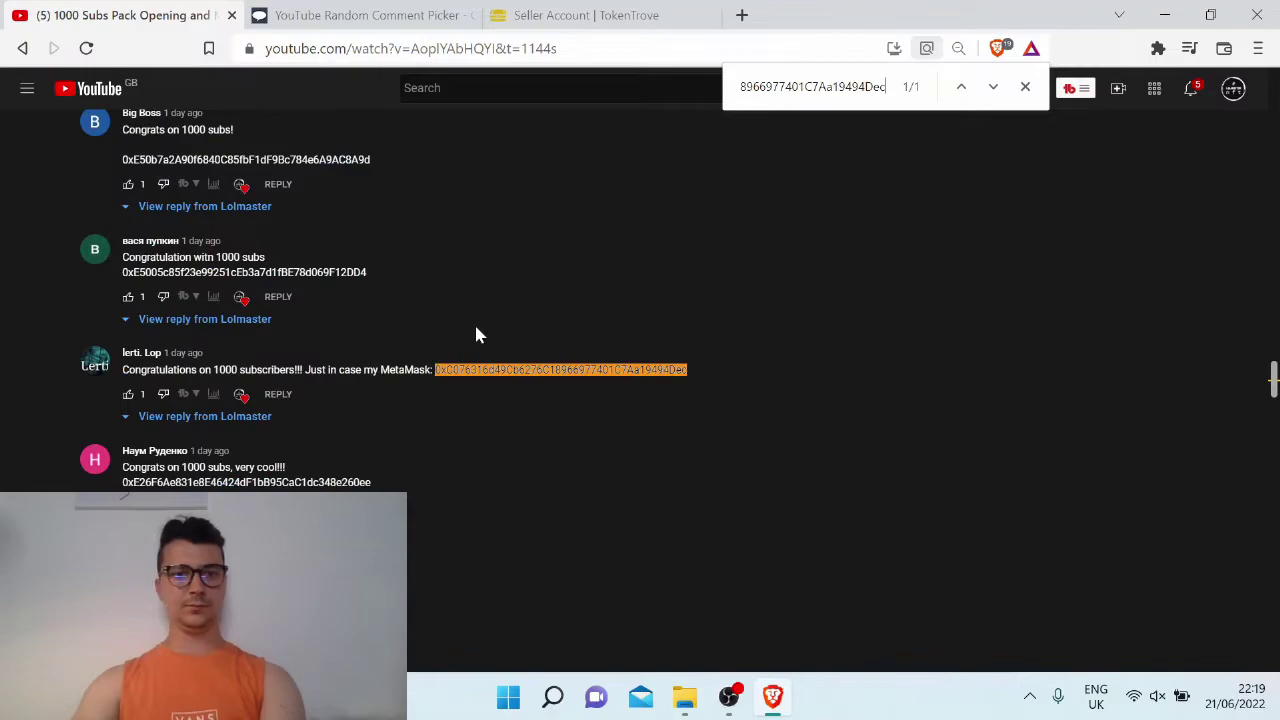
left_click(533, 12)
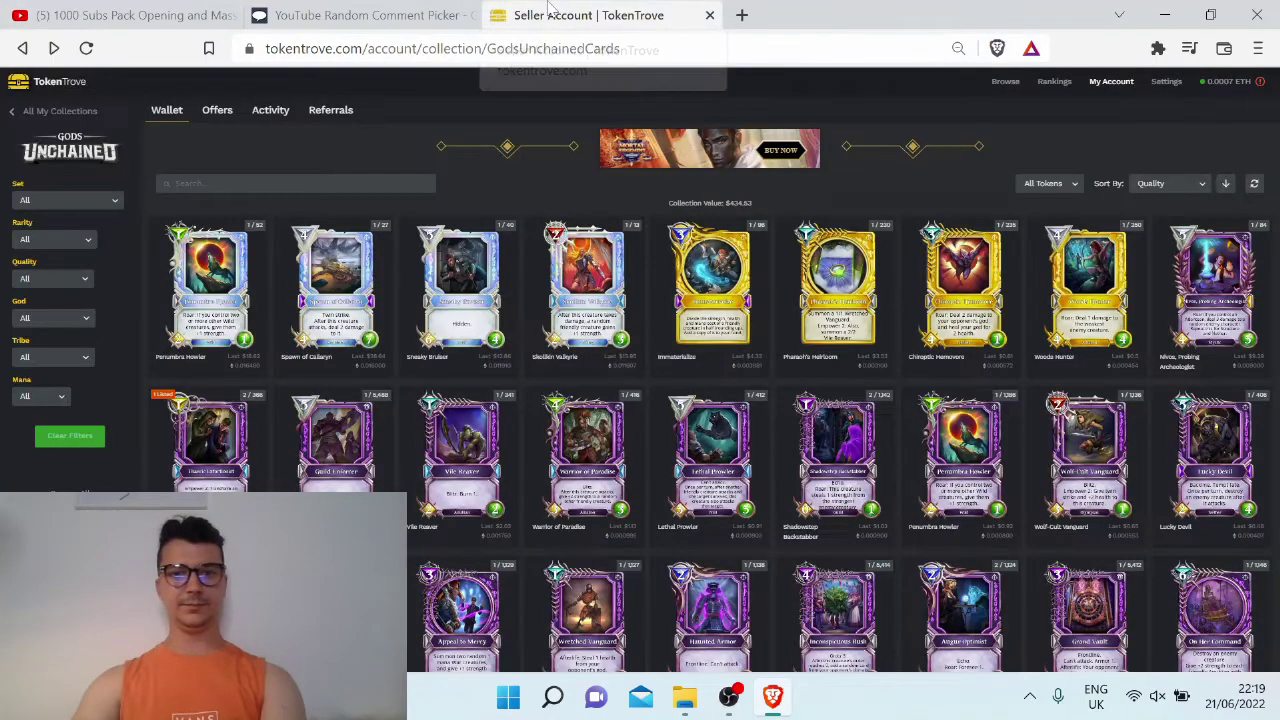
Transfer the Gold Woods Hunter card to the third winner's MetaMask address
left_click(1105, 258)
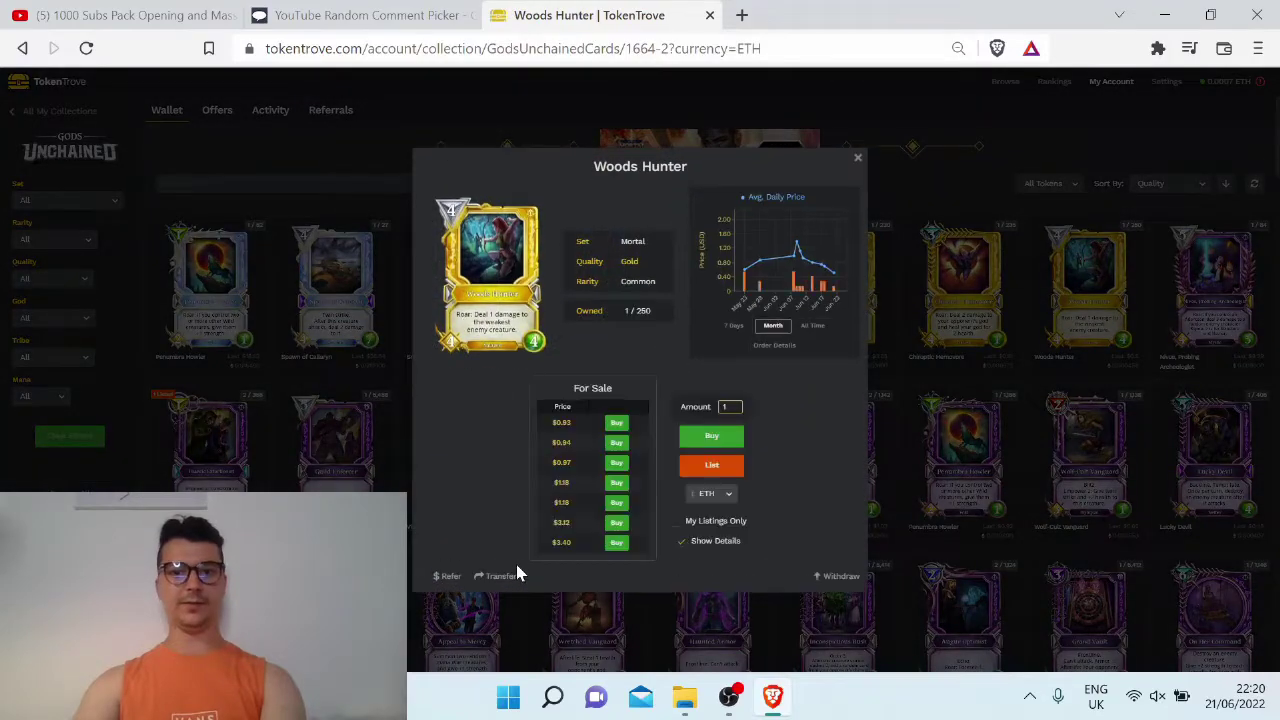
left_click(505, 576)
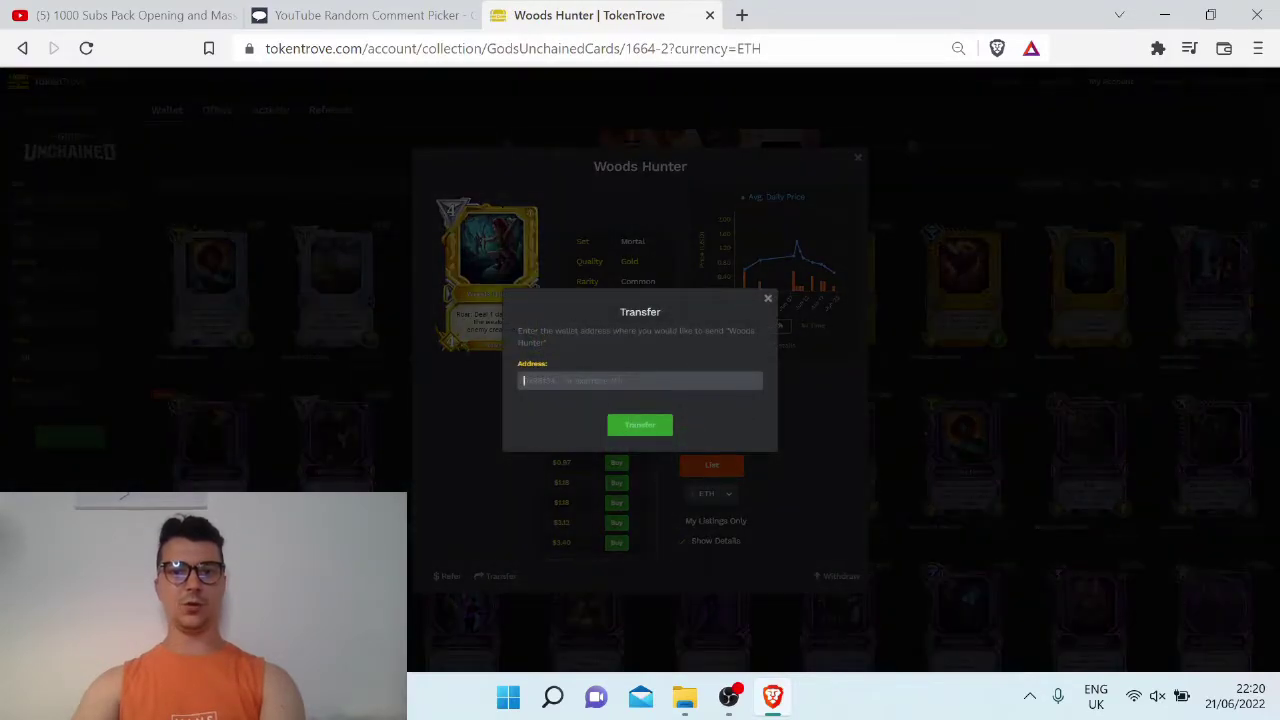
key("ctrl+v")
left_click(641, 427)
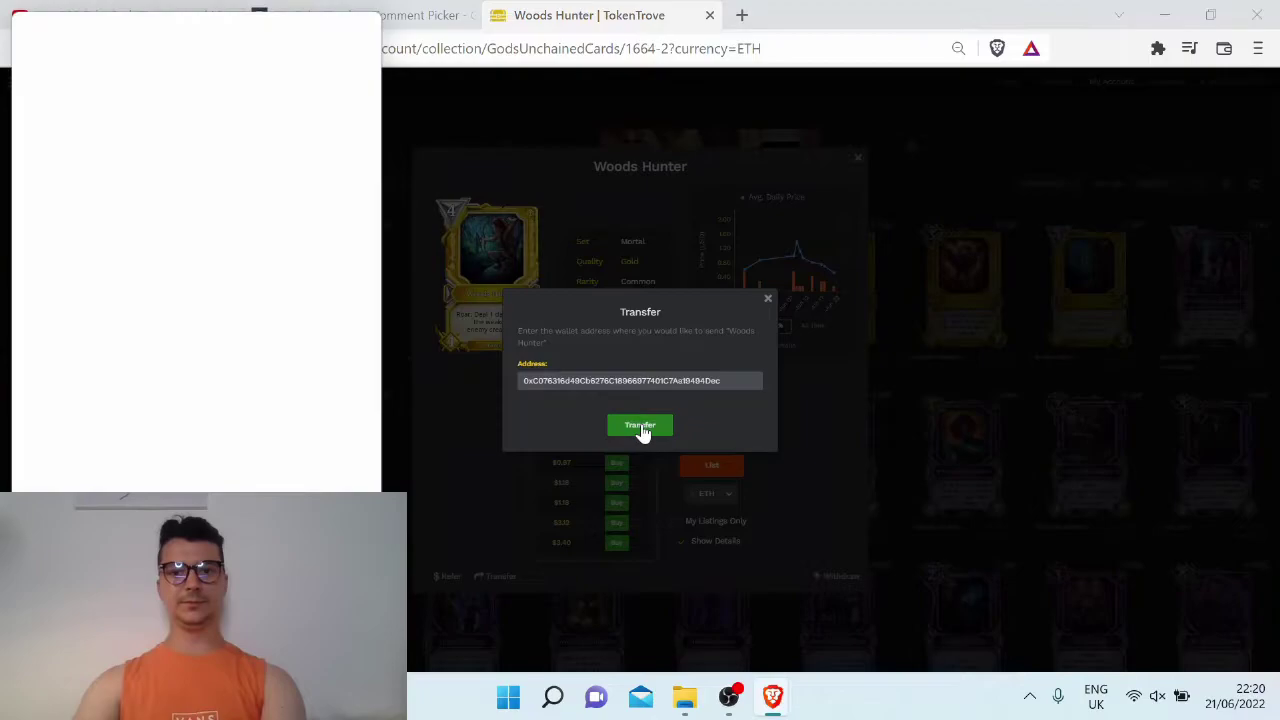